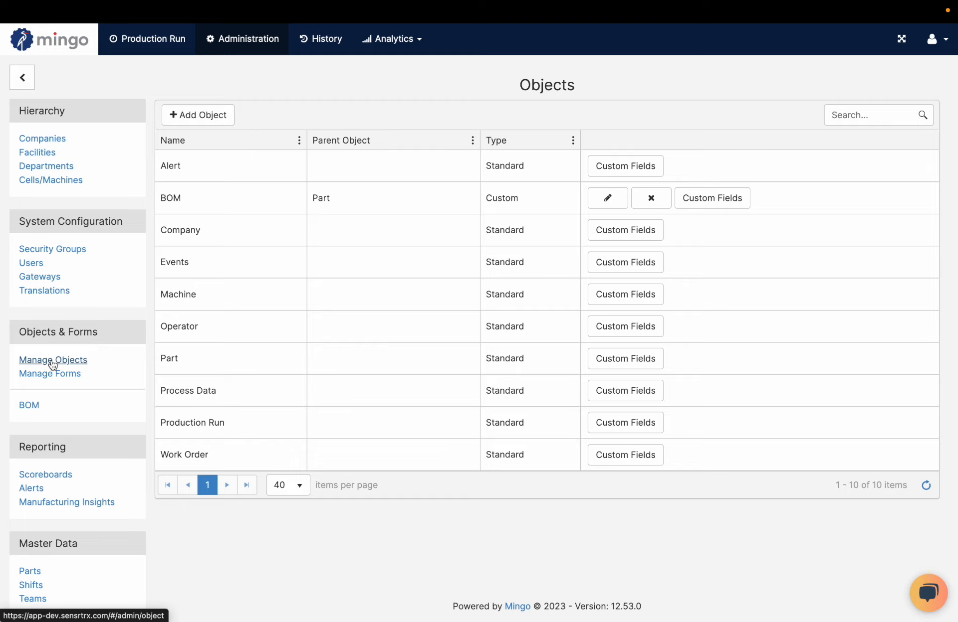
Create a new object named "Hourly Quality Checks" with Production Run as its parent object and save it
{"action": "left_click", "coordinate": [214, 117]}
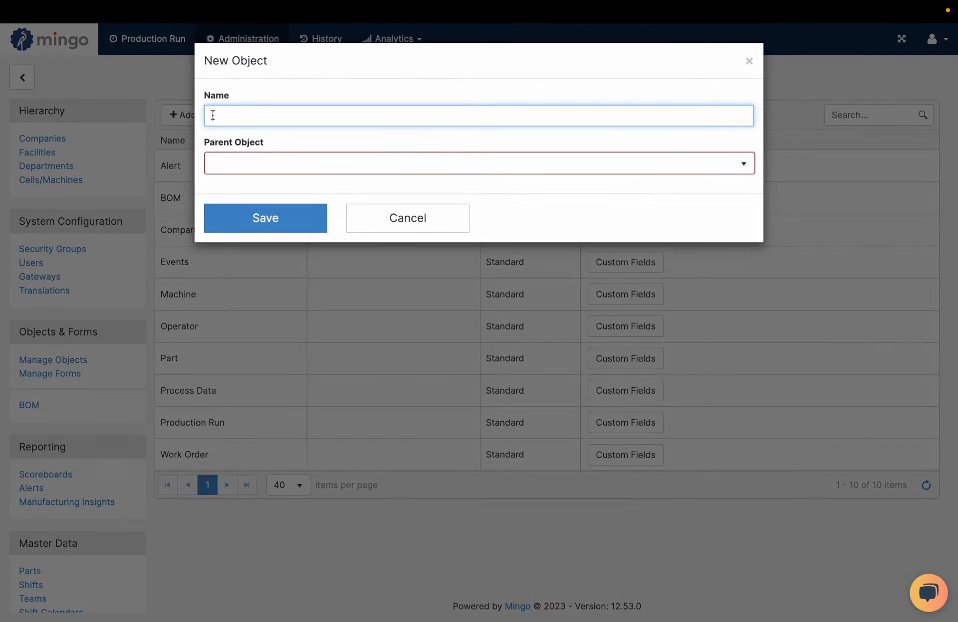
{"action": "type", "text": "Hourly Quality Checks"}
{"action": "left_click", "coordinate": [267, 159]}
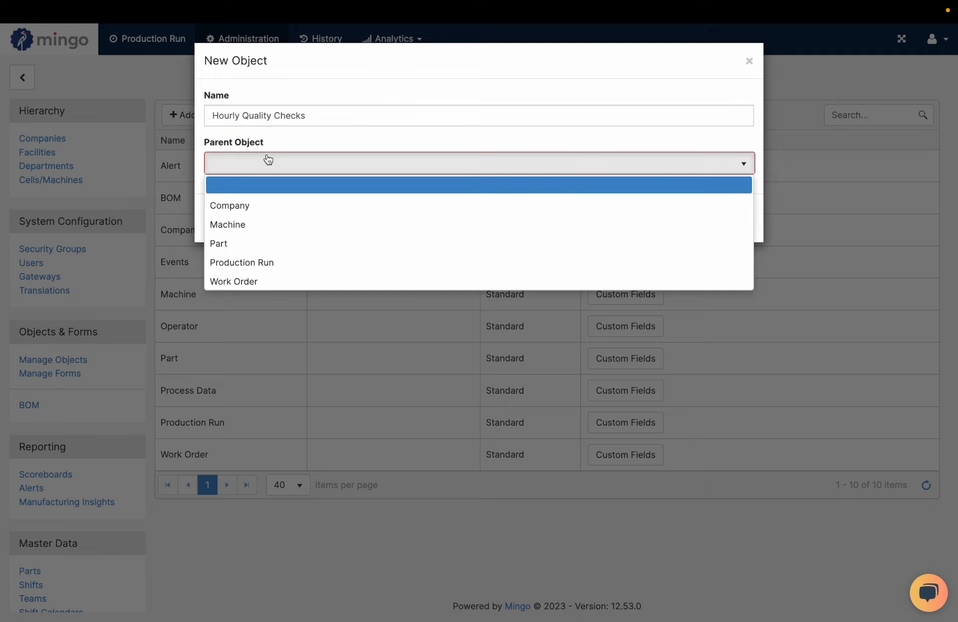
{"action": "left_click", "coordinate": [251, 263]}
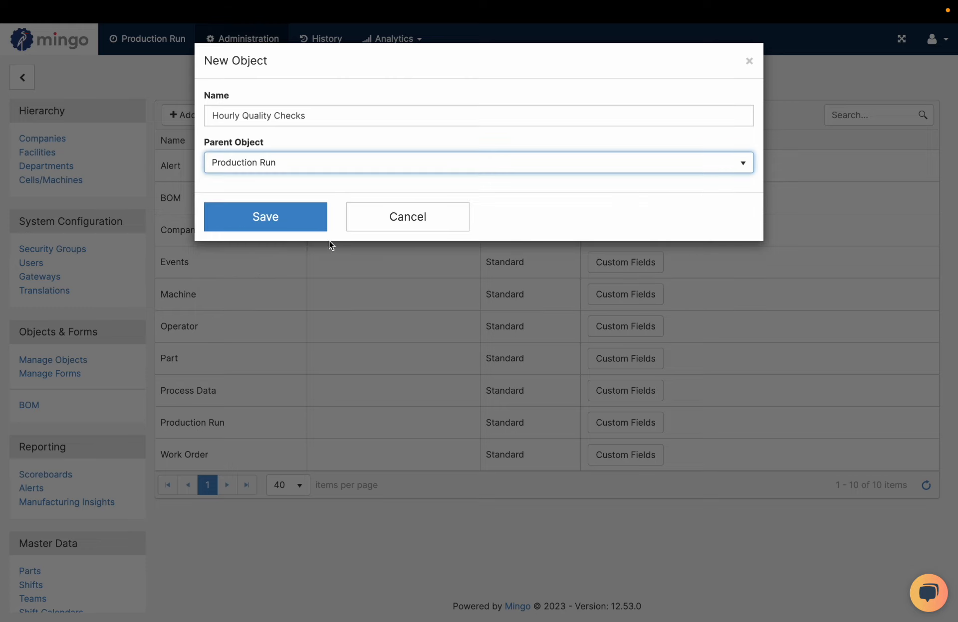
{"action": "left_click", "coordinate": [289, 223]}
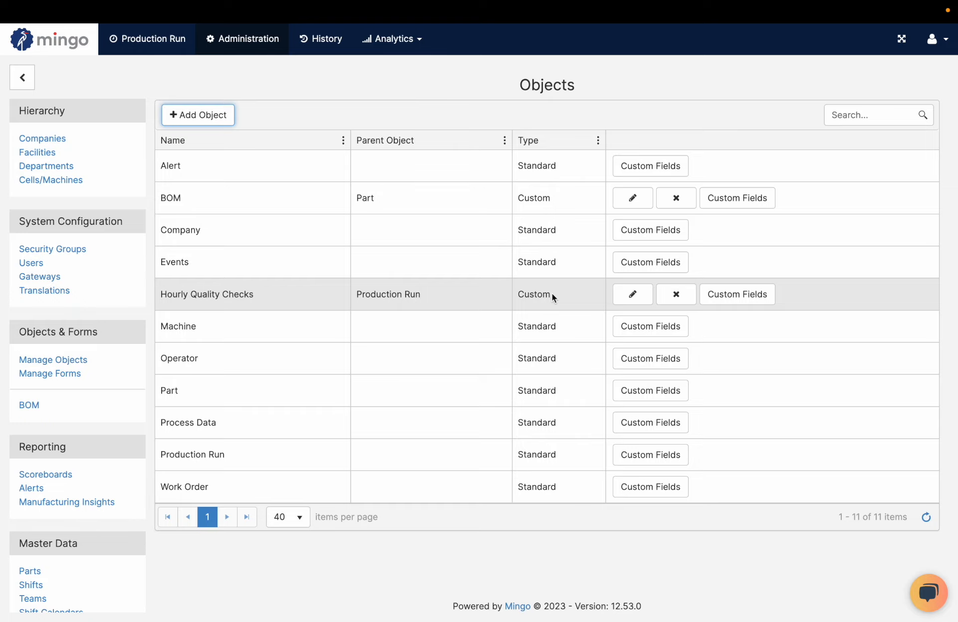
Open the custom fields of the Hourly Quality Checks object
{"action": "left_click", "coordinate": [624, 300]}
{"action": "left_click", "coordinate": [418, 172]}
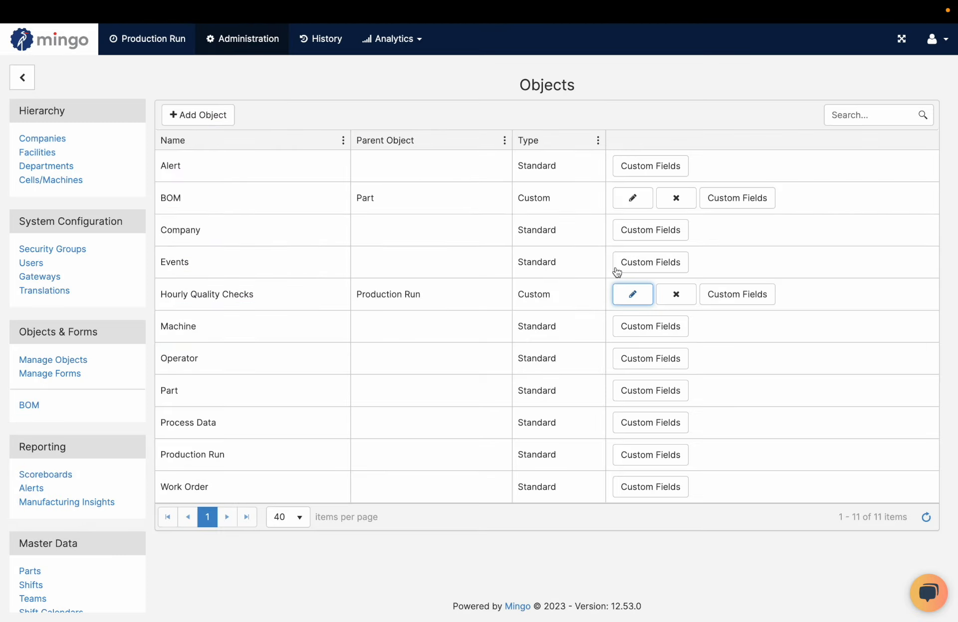
{"action": "left_click", "coordinate": [732, 296]}
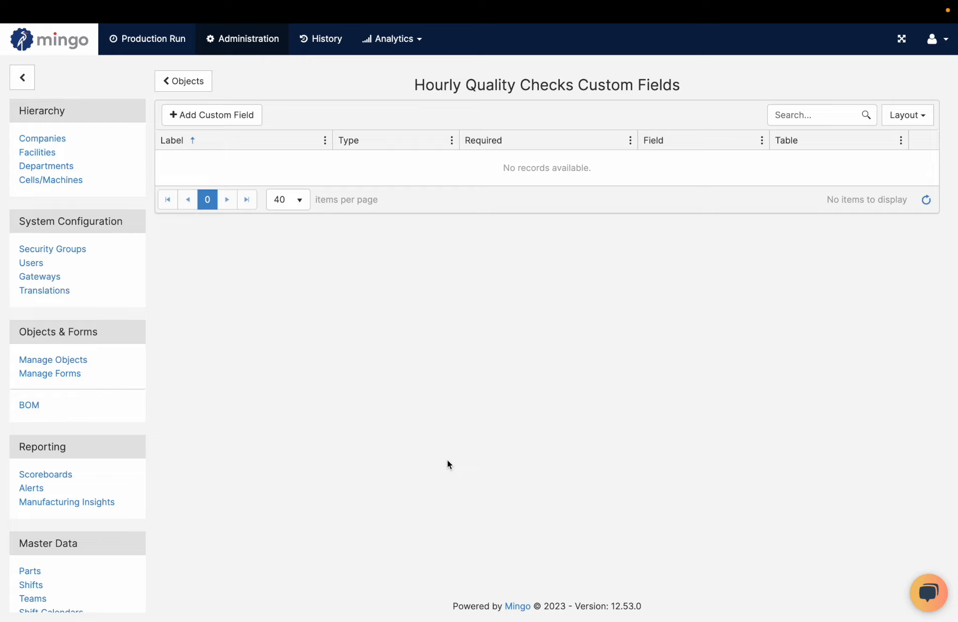
Set up a required custom field labelled "Temp" of type Numeric with Number format and 2 decimals
{"action": "left_click", "coordinate": [245, 115]}
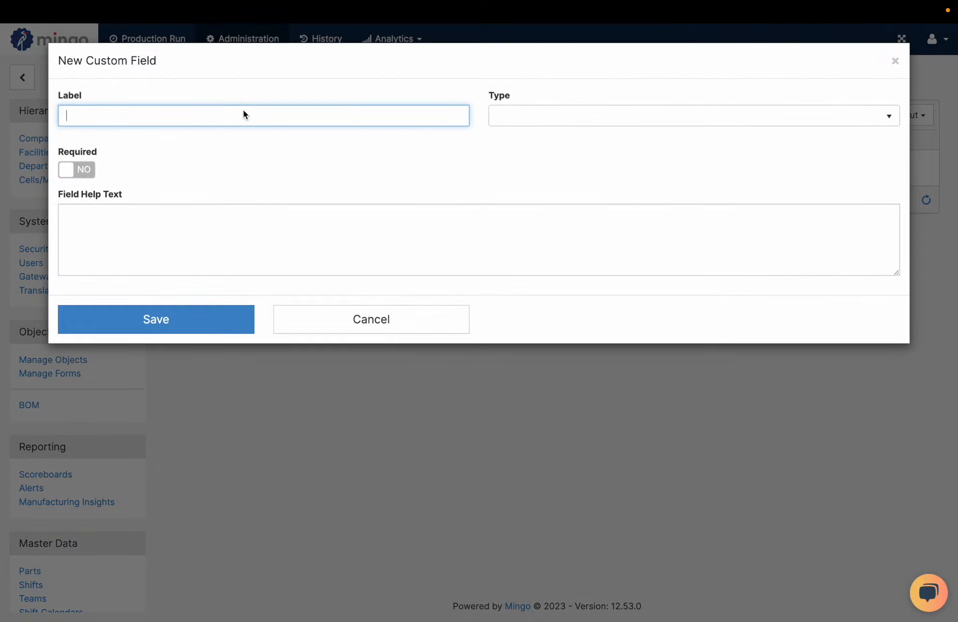
{"action": "type", "text": "Temp"}
{"action": "key", "text": "Tab"}
{"action": "left_click", "coordinate": [500, 105]}
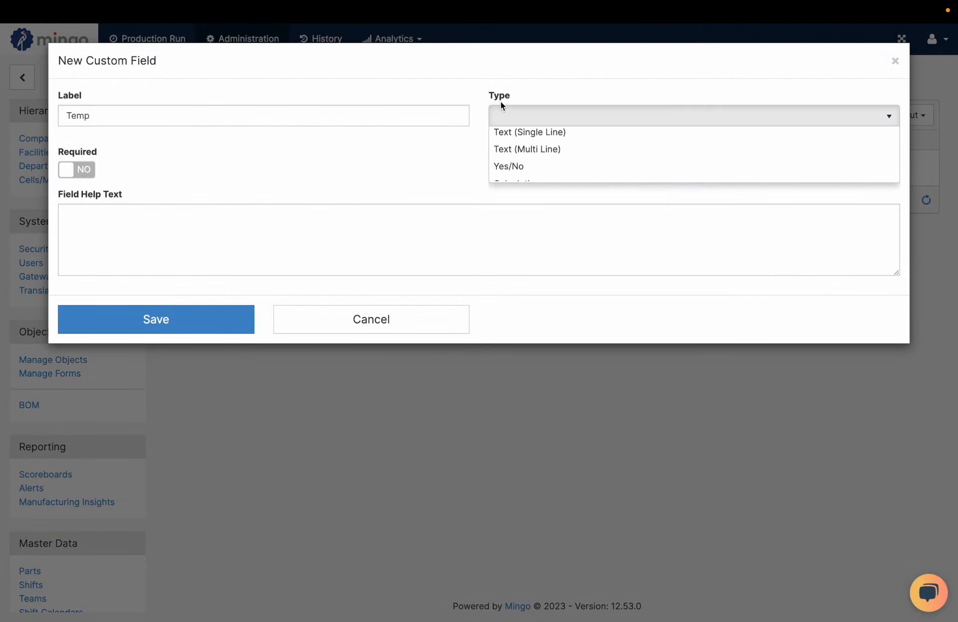
{"action": "left_click", "coordinate": [510, 157]}
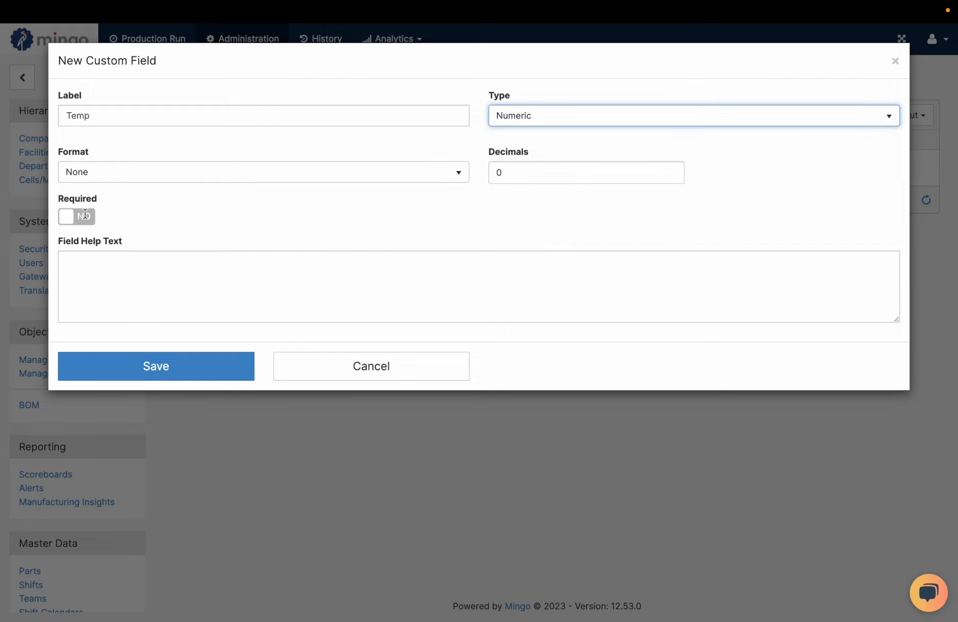
{"action": "left_click", "coordinate": [193, 173]}
{"action": "left_click", "coordinate": [183, 211]}
{"action": "left_click", "coordinate": [518, 178]}
{"action": "type", "text": "2"}
Give the Temp field the help text "Record the temp of the grill" and save the field
{"action": "left_click", "coordinate": [469, 288]}
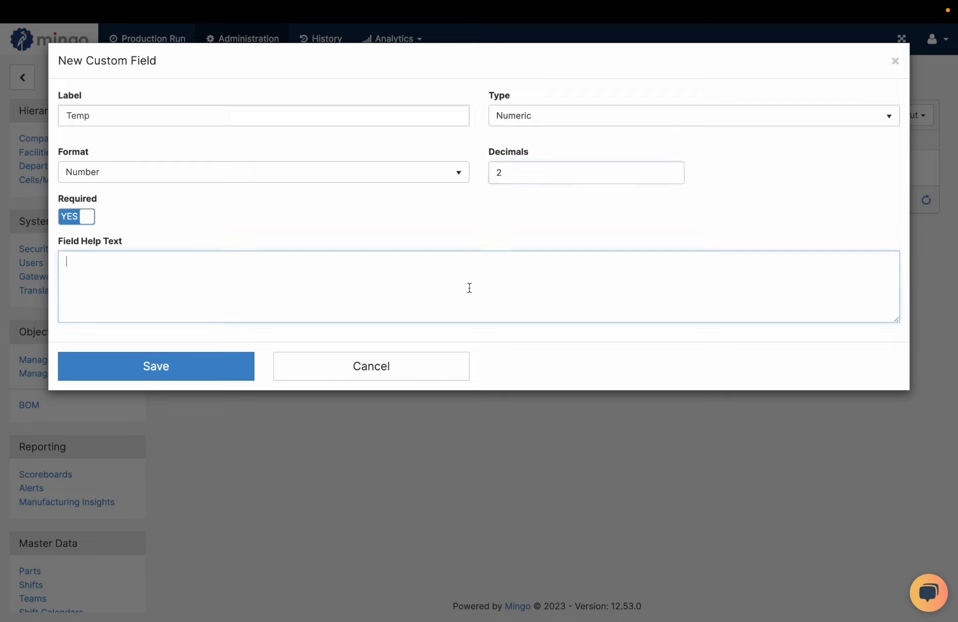
{"action": "type", "text": "Reco"}
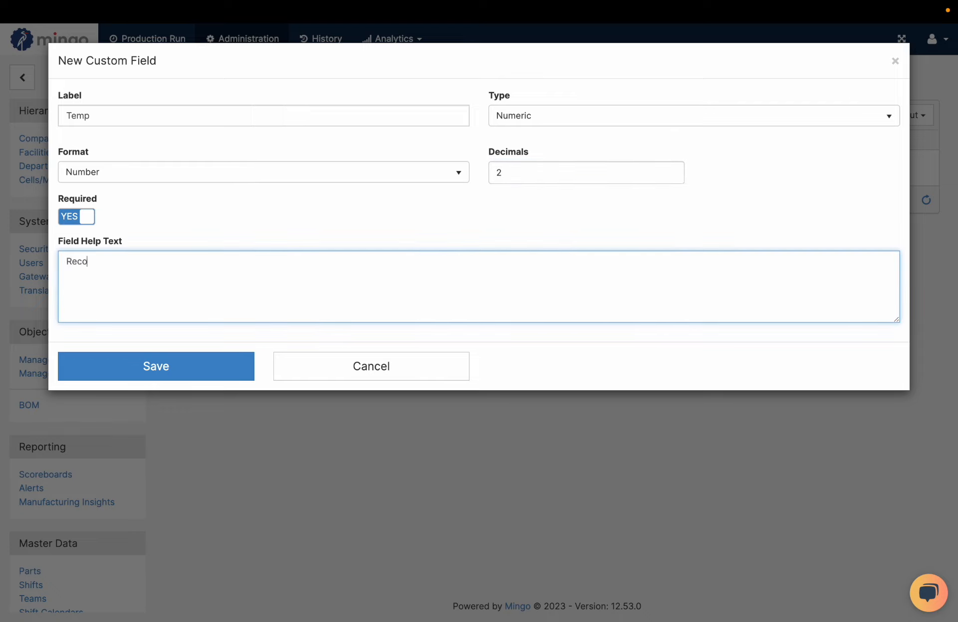
{"action": "type", "text": "rd the temp of the grill"}
{"action": "left_click", "coordinate": [196, 375]}
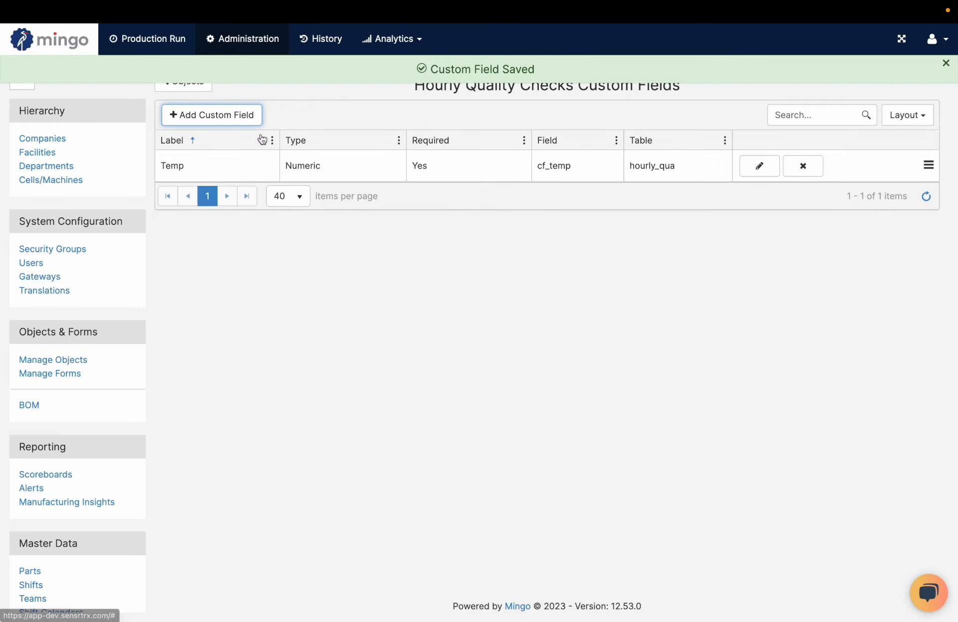
Set up a second custom field labelled "Weight" of type Numeric with Number format and 2 decimals
{"action": "left_click", "coordinate": [229, 118]}
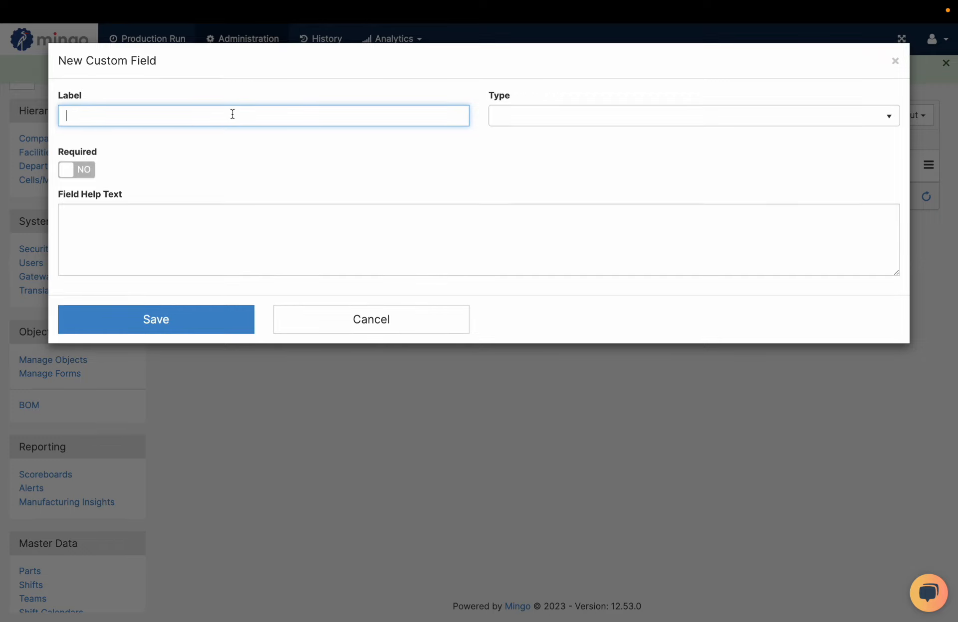
{"action": "type", "text": "Weight"}
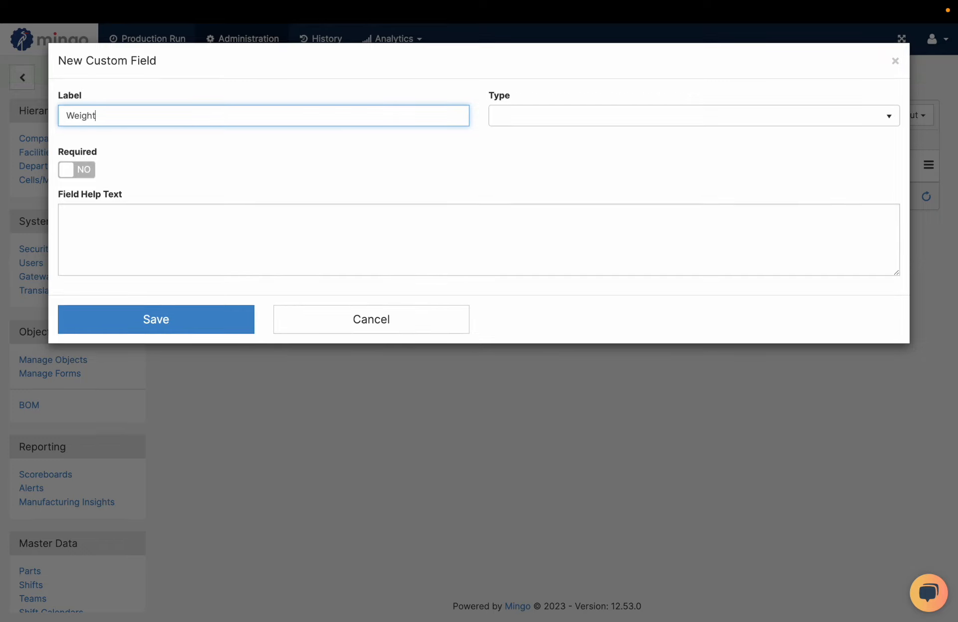
{"action": "key", "text": "Tab"}
{"action": "left_click", "coordinate": [562, 118]}
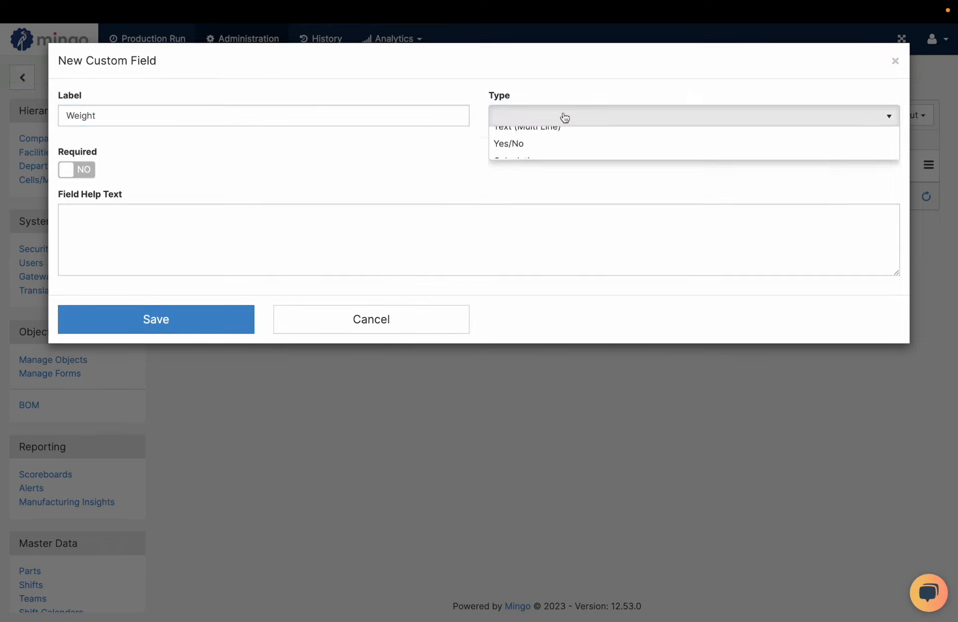
{"action": "left_click", "coordinate": [557, 151]}
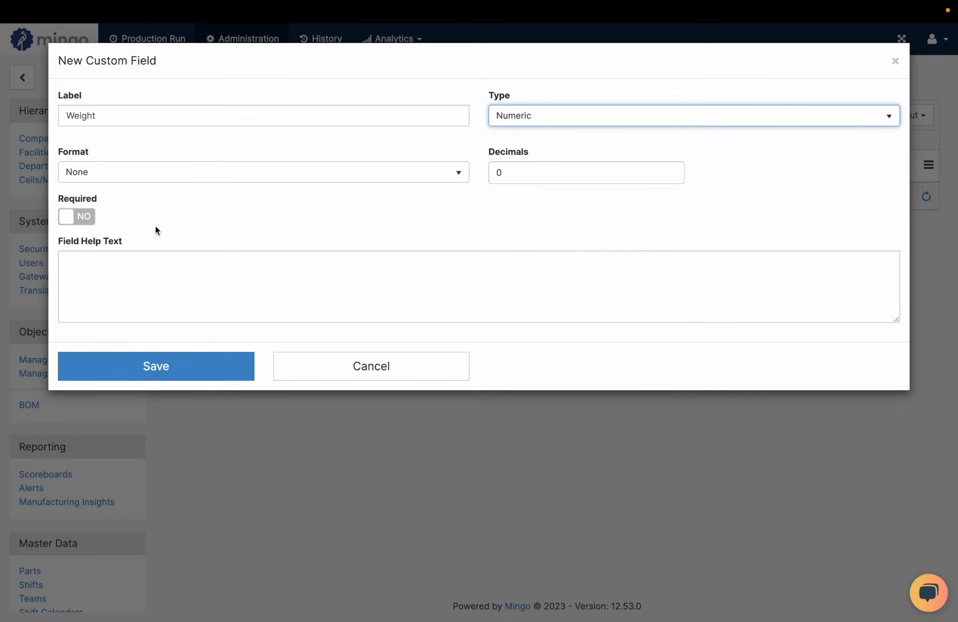
{"action": "left_click", "coordinate": [120, 176]}
{"action": "left_click", "coordinate": [116, 212]}
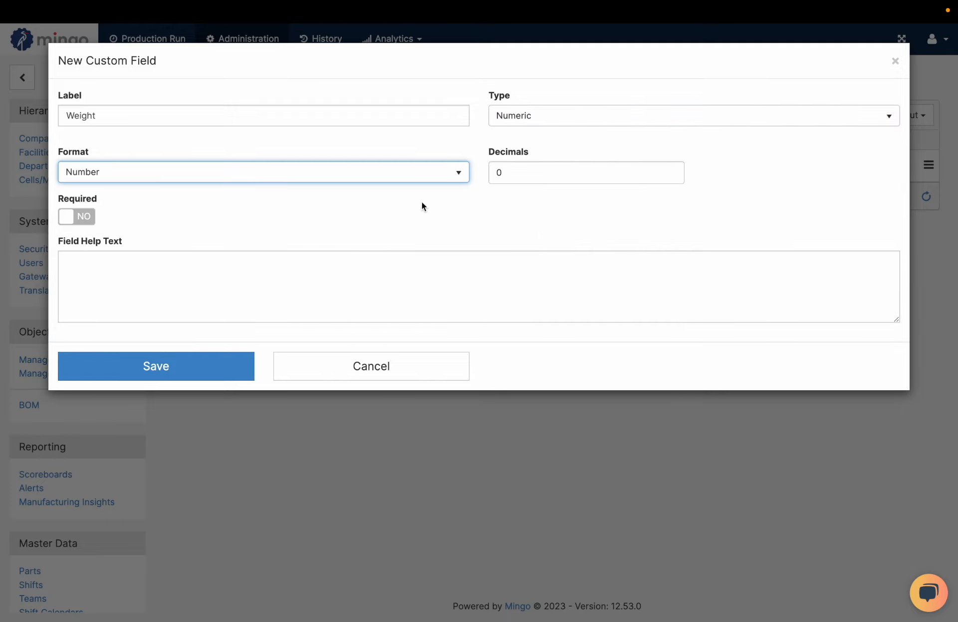
{"action": "left_click", "coordinate": [532, 176]}
{"action": "type", "text": "2"}
{"action": "left_click", "coordinate": [488, 223]}
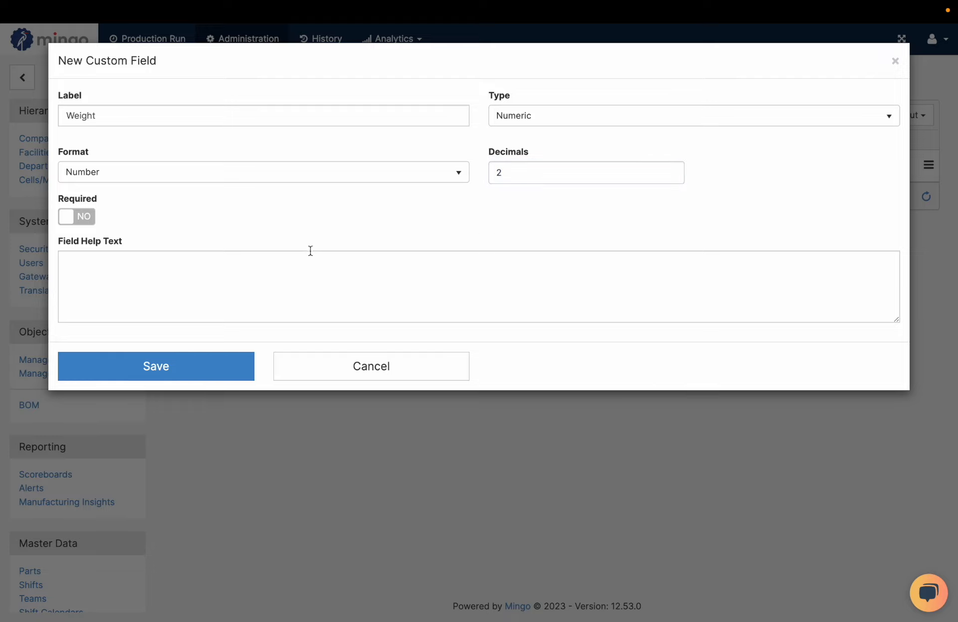
Make the Weight field required with the help text "Weight in grams" and save the field
{"action": "left_click", "coordinate": [97, 256]}
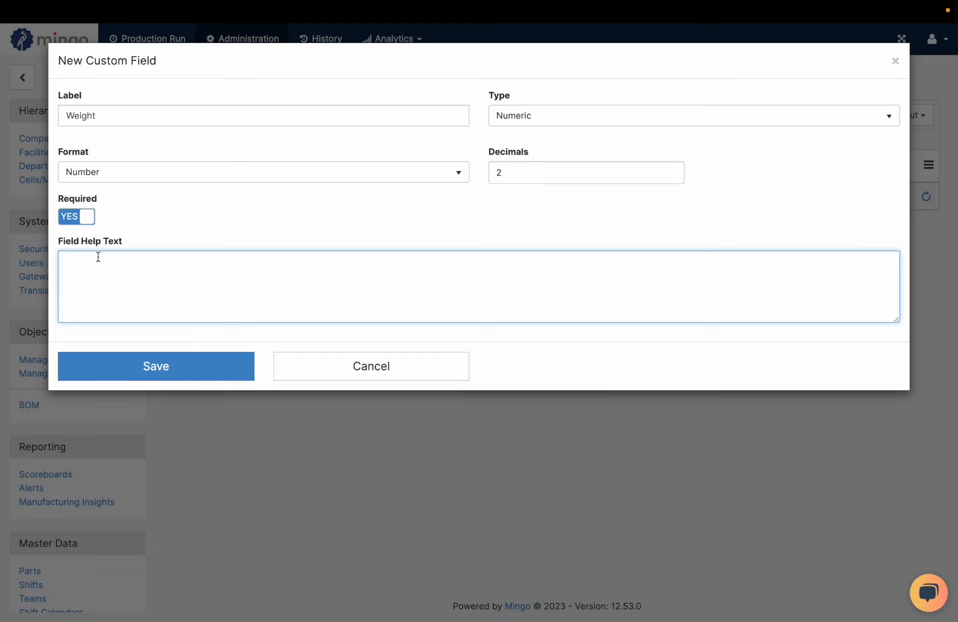
{"action": "type", "text": "Weight in grams"}
{"action": "left_click", "coordinate": [224, 366]}
Add a required custom field labelled "Sign Off" of type Text (Single Line) and save it
{"action": "left_click", "coordinate": [224, 120]}
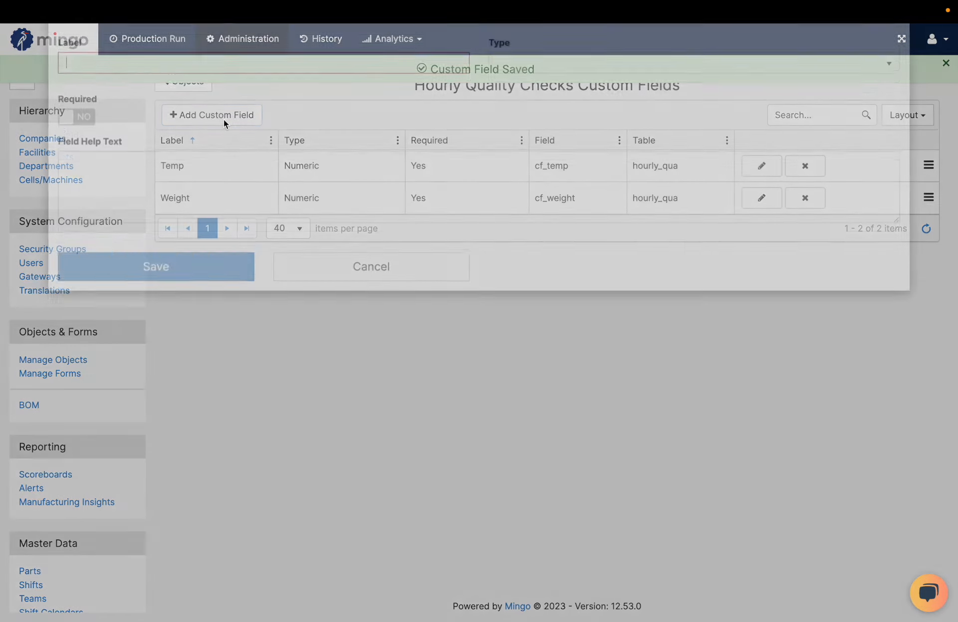
{"action": "type", "text": "Sign Off"}
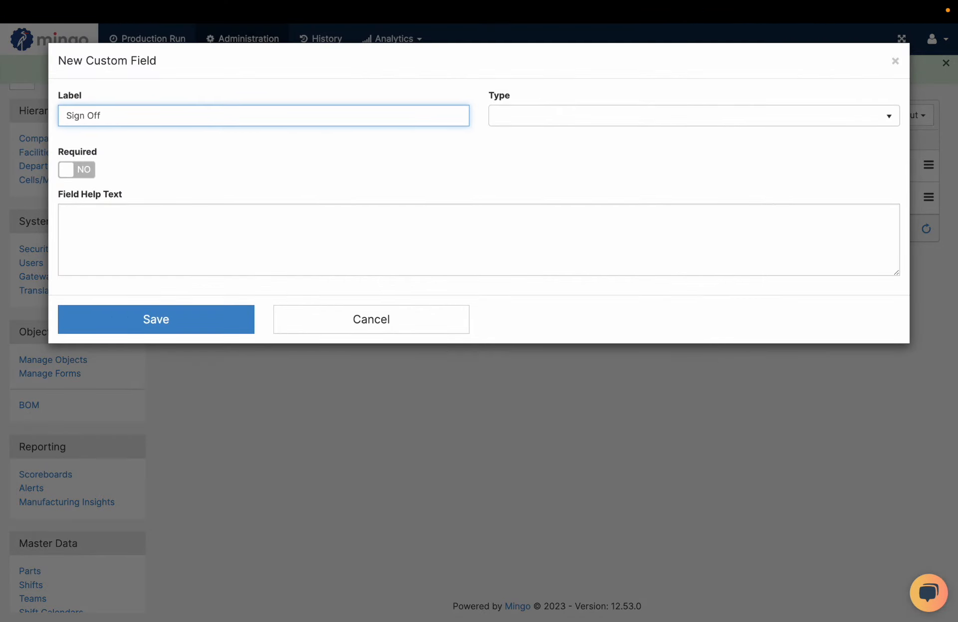
{"action": "key", "text": "Tab"}
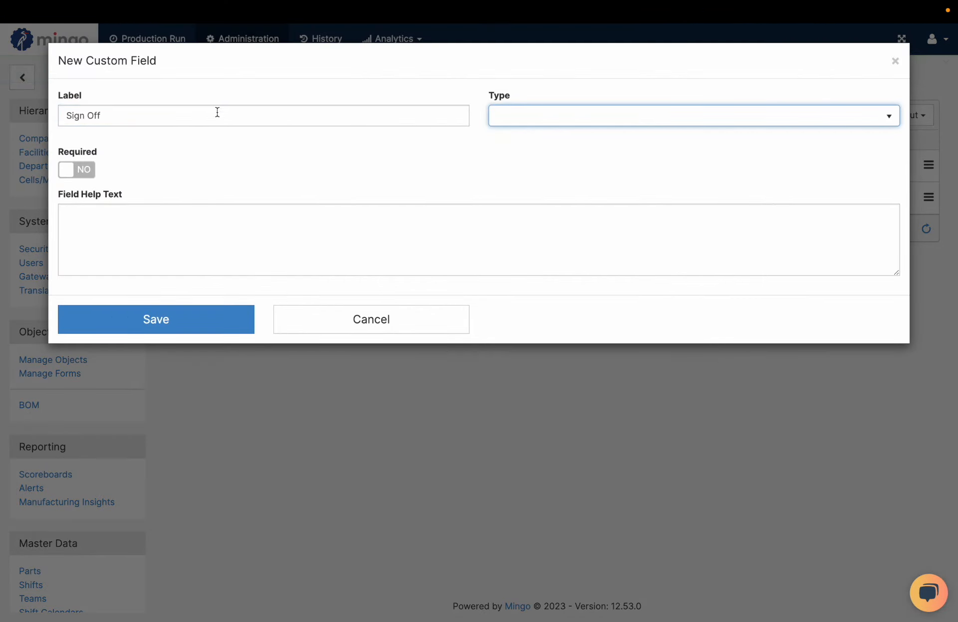
{"action": "left_click", "coordinate": [562, 122]}
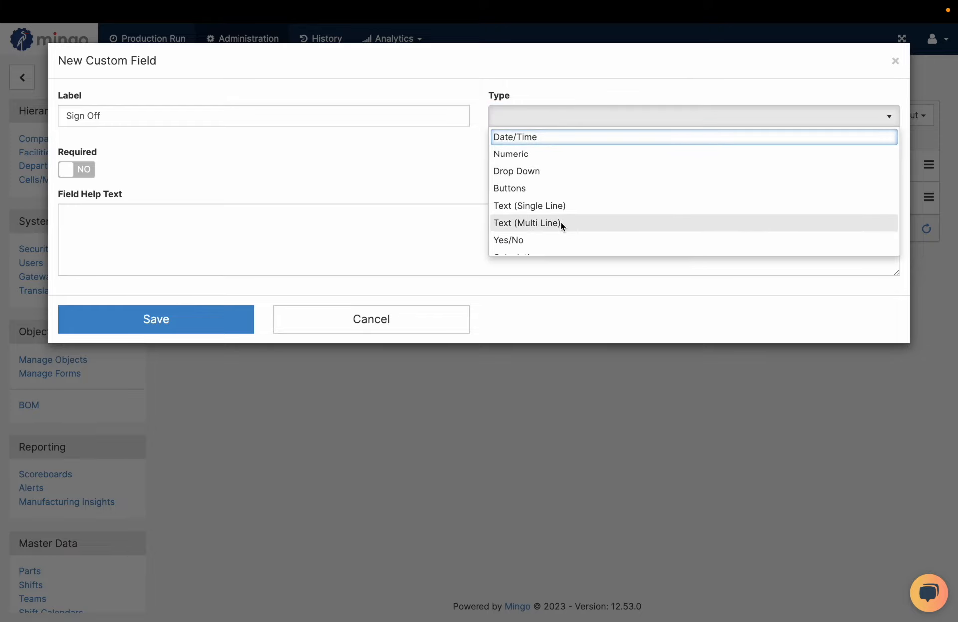
{"action": "left_click", "coordinate": [573, 208]}
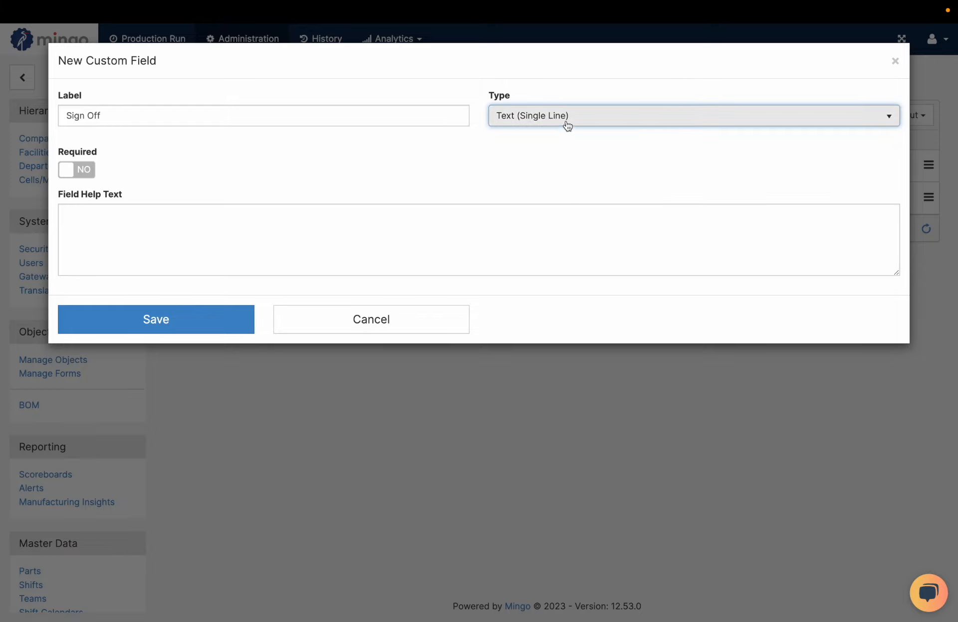
{"action": "left_click", "coordinate": [68, 170]}
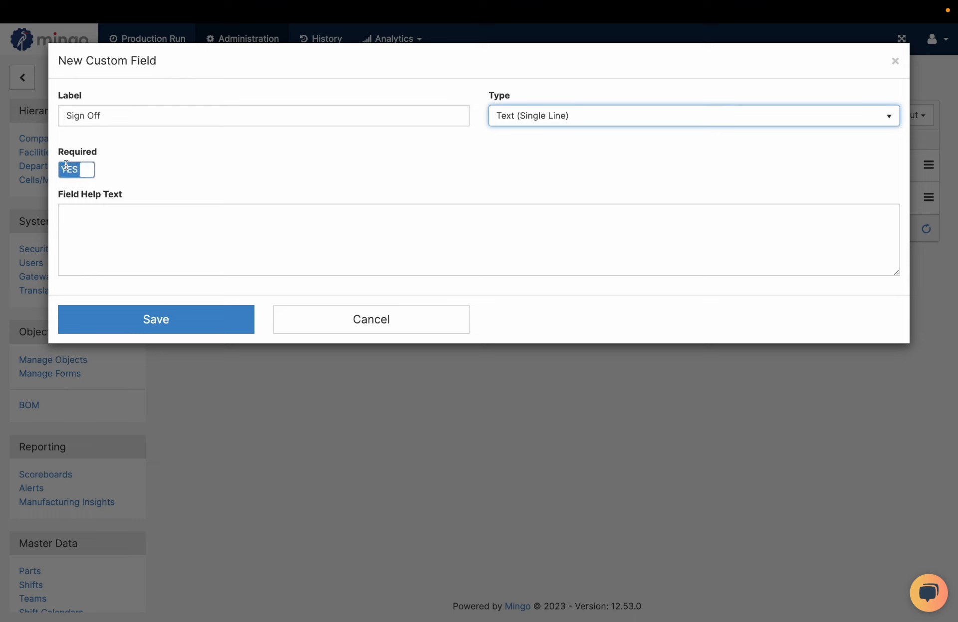
{"action": "left_click", "coordinate": [165, 330]}
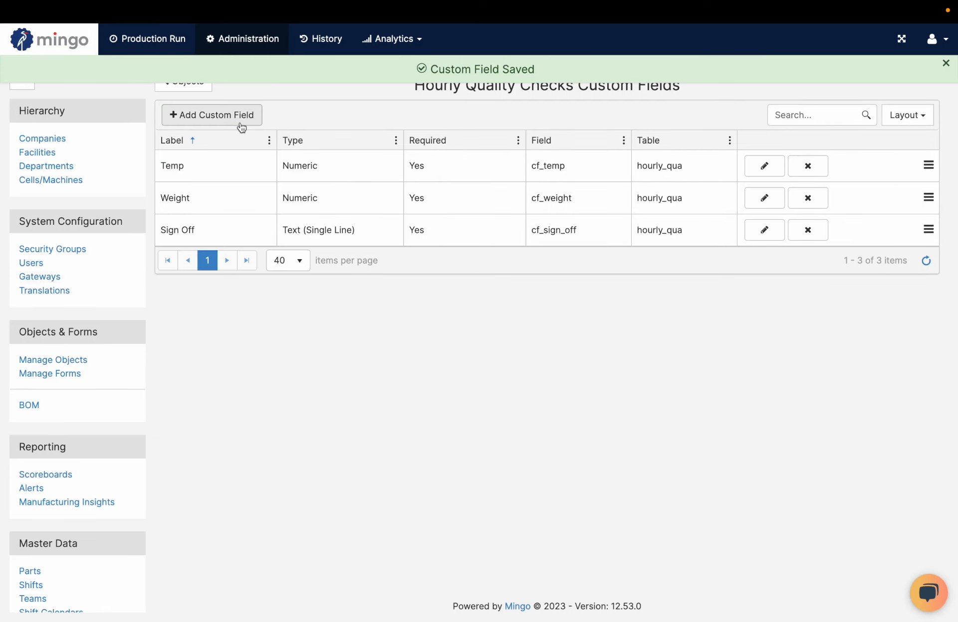
Start a new custom field labelled "Color" and set its type to Buttons
{"action": "left_click", "coordinate": [240, 122]}
{"action": "left_click", "coordinate": [557, 124]}
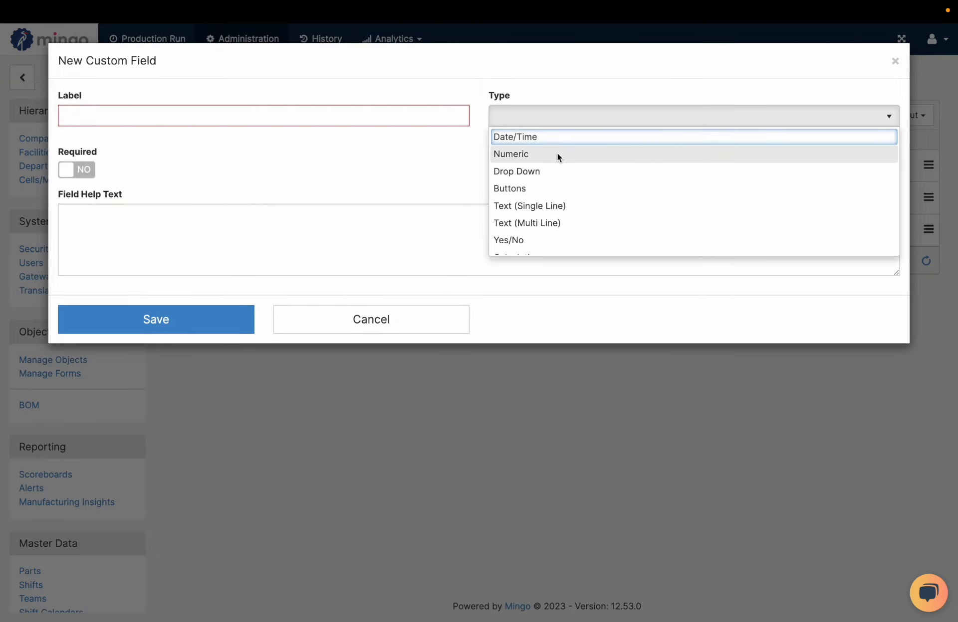
{"action": "scroll", "coordinate": [554, 179], "scroll_direction": "down", "scroll_amount": 1}
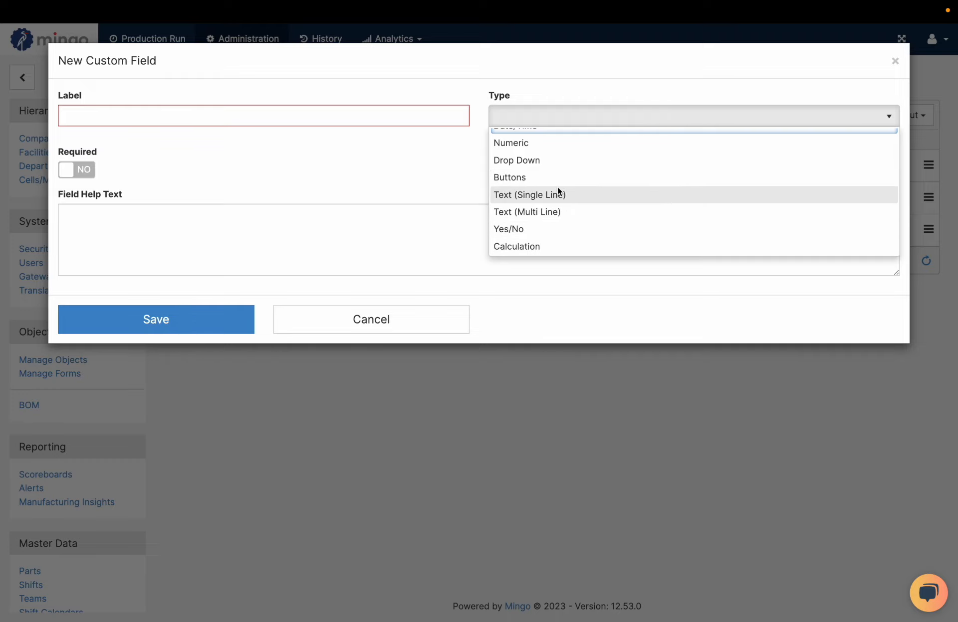
{"action": "left_click", "coordinate": [388, 170]}
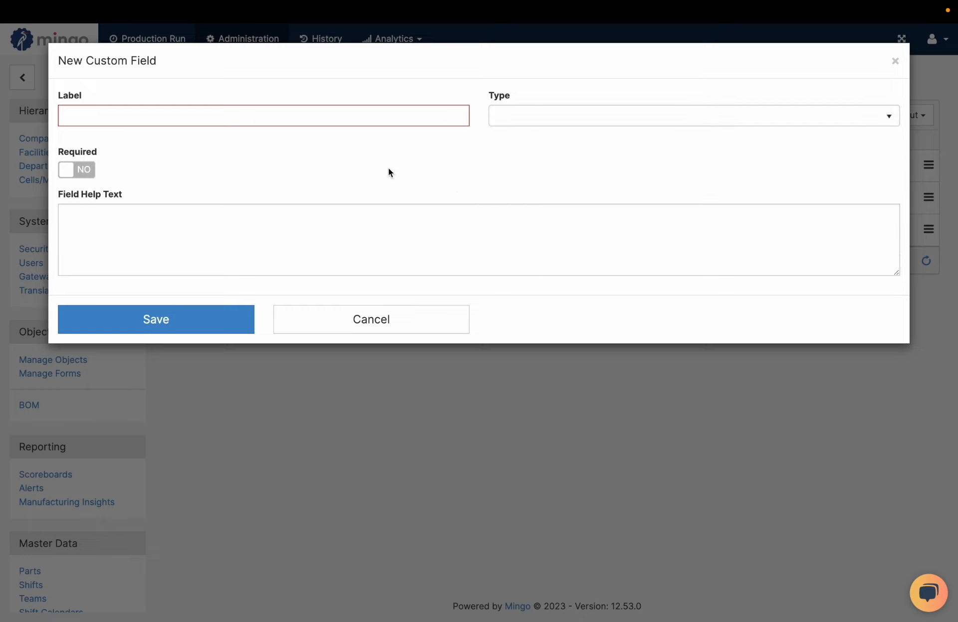
{"action": "left_click", "coordinate": [389, 115]}
{"action": "type", "text": "Color"}
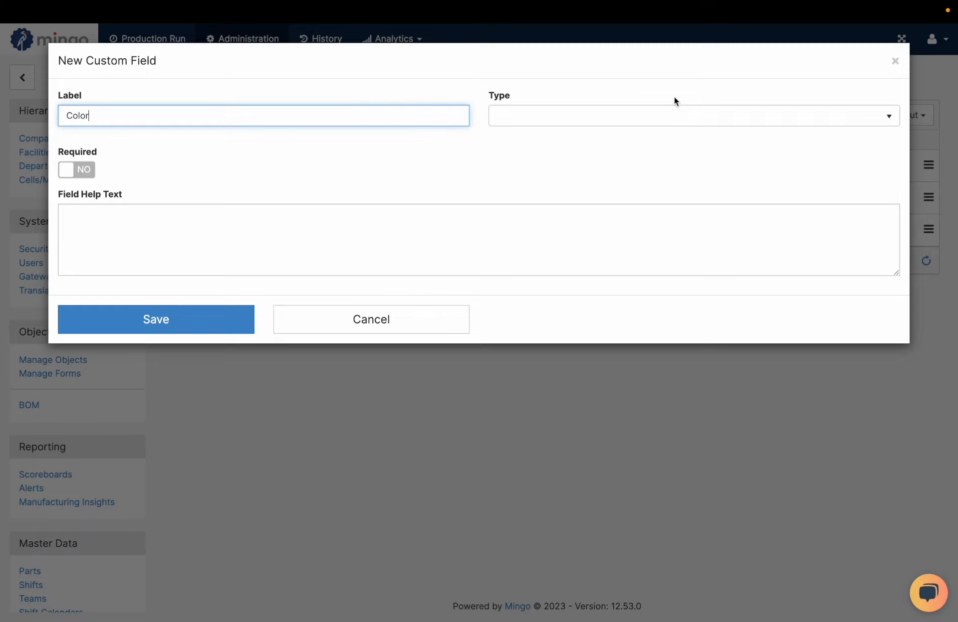
{"action": "left_click", "coordinate": [663, 112]}
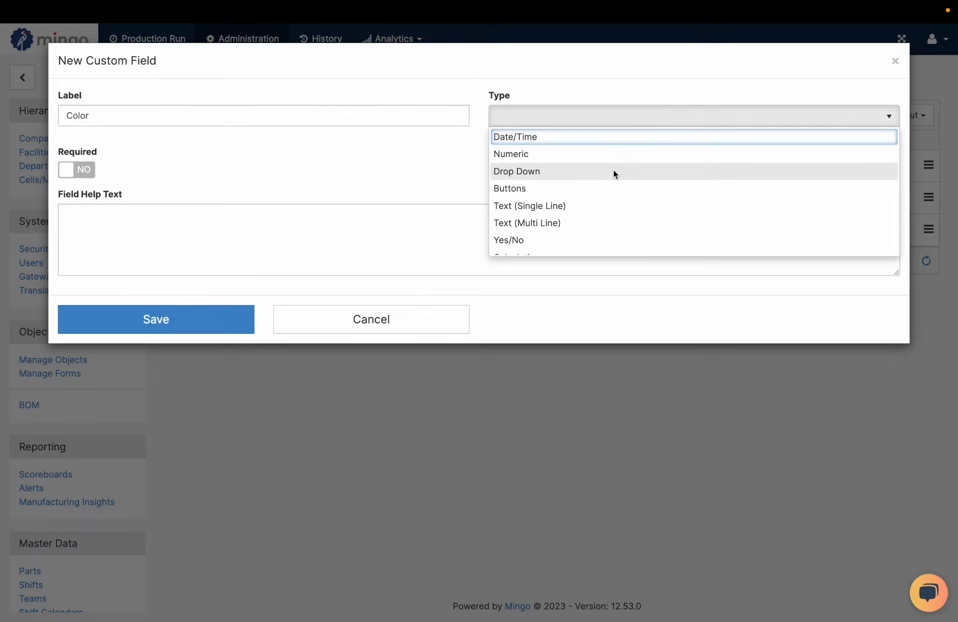
{"action": "left_click", "coordinate": [609, 189]}
Add the button options Brown, Gray and Red to the Color field and move Gray to the top of the options
{"action": "left_click", "coordinate": [386, 169]}
{"action": "type", "text": "Brown"}
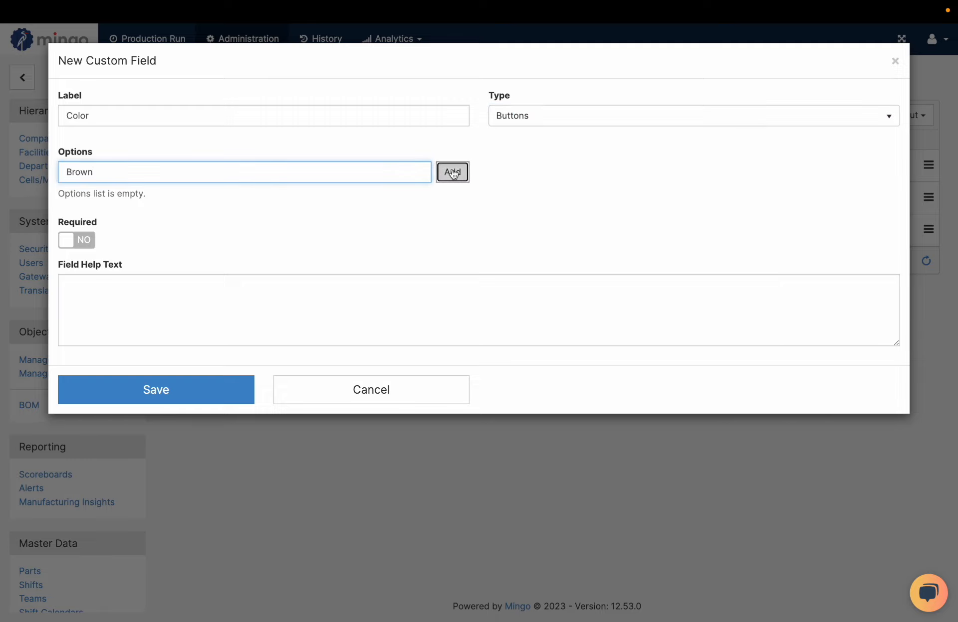
{"action": "left_click", "coordinate": [452, 172]}
{"action": "left_click", "coordinate": [274, 175]}
{"action": "type", "text": "Gra"}
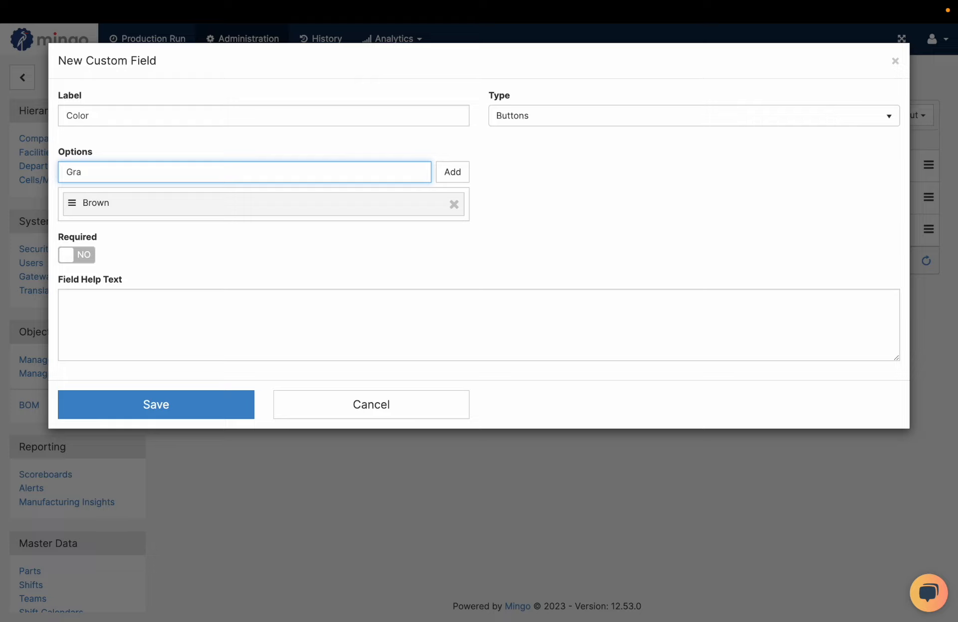
{"action": "type", "text": "y"}
{"action": "left_click", "coordinate": [453, 173]}
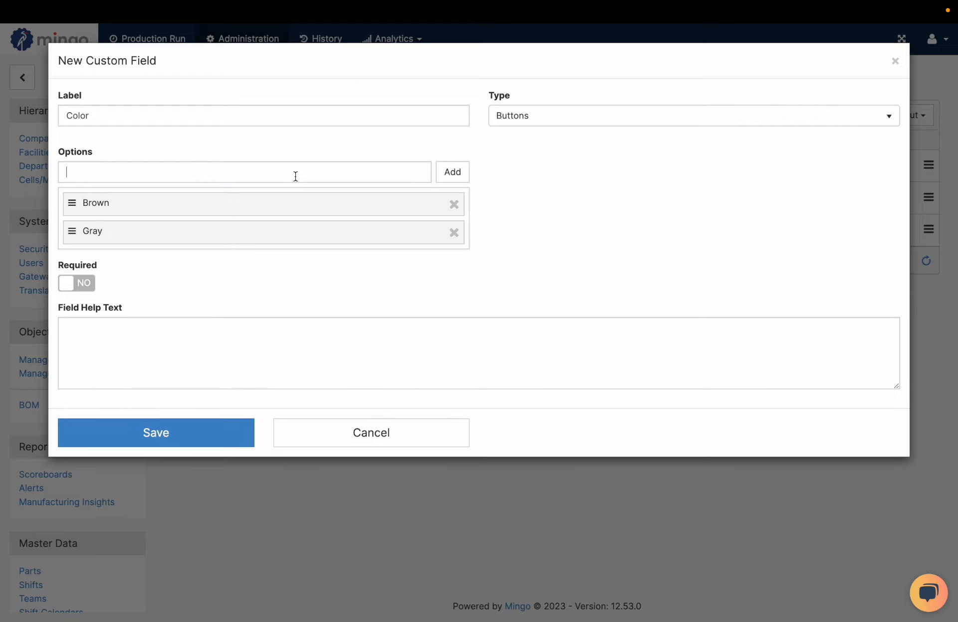
{"action": "type", "text": "Red"}
{"action": "key", "text": "BackSpace"}
{"action": "type", "text": "d"}
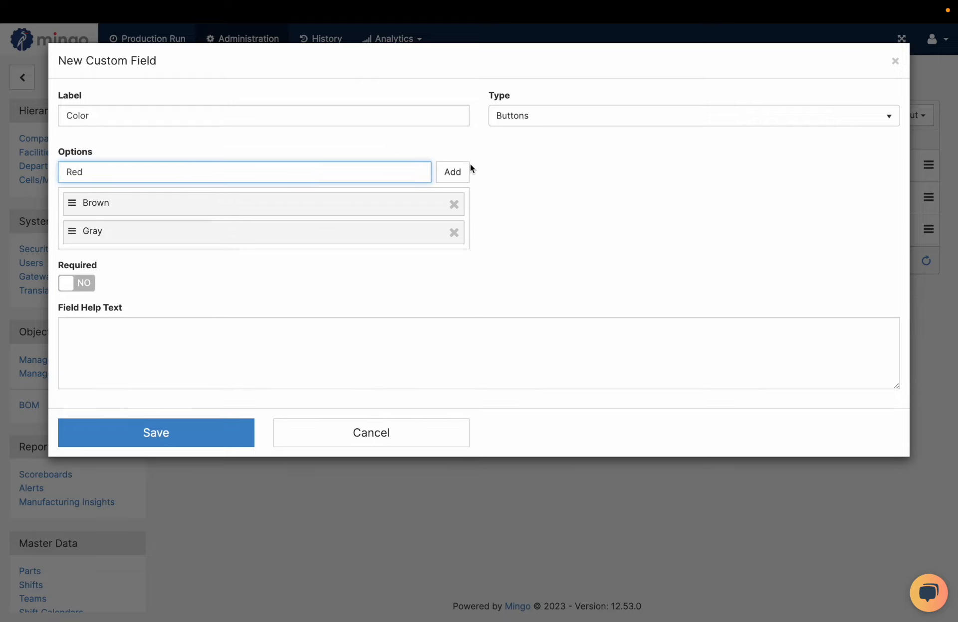
{"action": "left_click", "coordinate": [453, 173]}
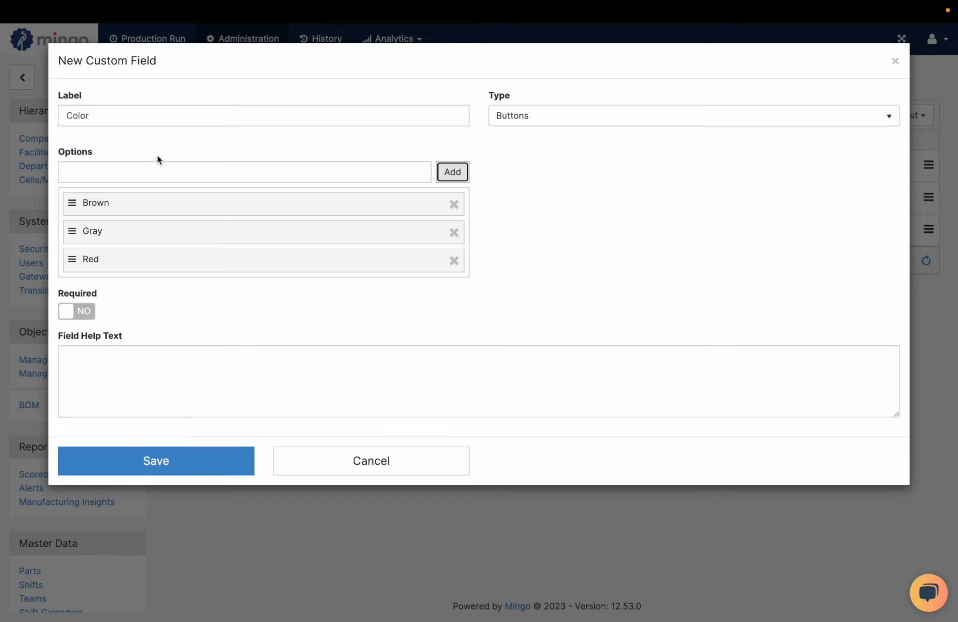
{"action": "left_click_drag", "start_coordinate": [71, 230], "coordinate": [72, 193]}
Make the Color field required with the help text "Color of the burger" and save the field
{"action": "left_click", "coordinate": [83, 312]}
{"action": "left_click", "coordinate": [80, 365]}
{"action": "type", "text": "Choose the"}
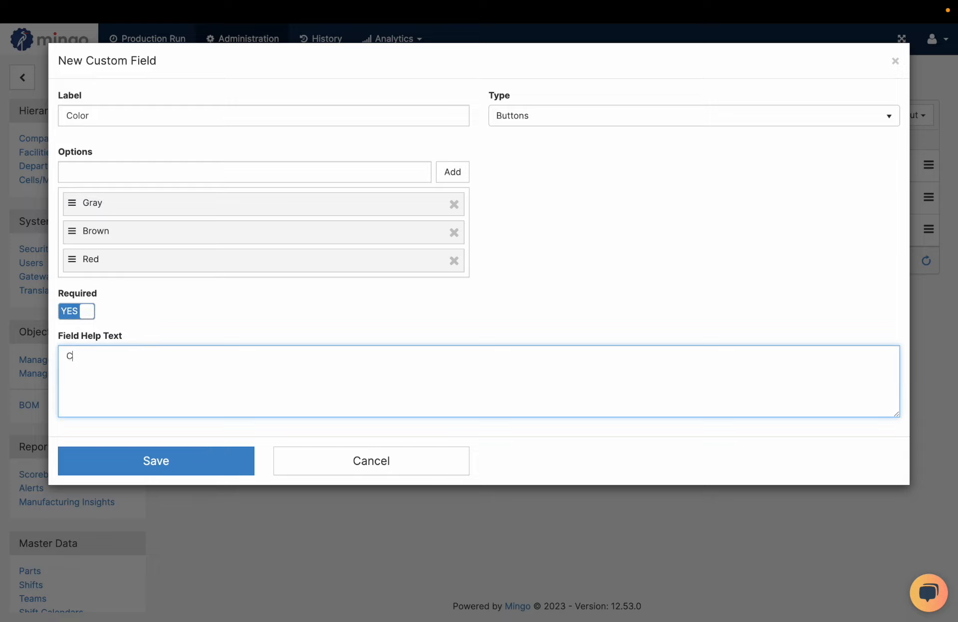
{"action": "key", "text": "BackSpace"}
{"action": "key", "text": "BackSpace"}
{"action": "key", "text": "BackSpace"}
{"action": "key", "text": "BackSpace"}
{"action": "key", "text": "BackSpace"}
{"action": "key", "text": "BackSpace"}
{"action": "key", "text": "BackSpace"}
{"action": "key", "text": "BackSpace"}
{"action": "key", "text": "BackSpace"}
{"action": "key", "text": "BackSpace"}
{"action": "type", "text": "Enter"}
{"action": "key", "text": "BackSpace"}
{"action": "key", "text": "BackSpace"}
{"action": "key", "text": "BackSpace"}
{"action": "key", "text": "BackSpace"}
{"action": "type", "text": "Co"}
{"action": "key", "text": "BackSpace"}
{"action": "key", "text": "BackSpace"}
{"action": "key", "text": "BackSpace"}
{"action": "type", "text": "Color of the burger"}
{"action": "left_click", "coordinate": [273, 319]}
{"action": "left_click", "coordinate": [190, 459]}
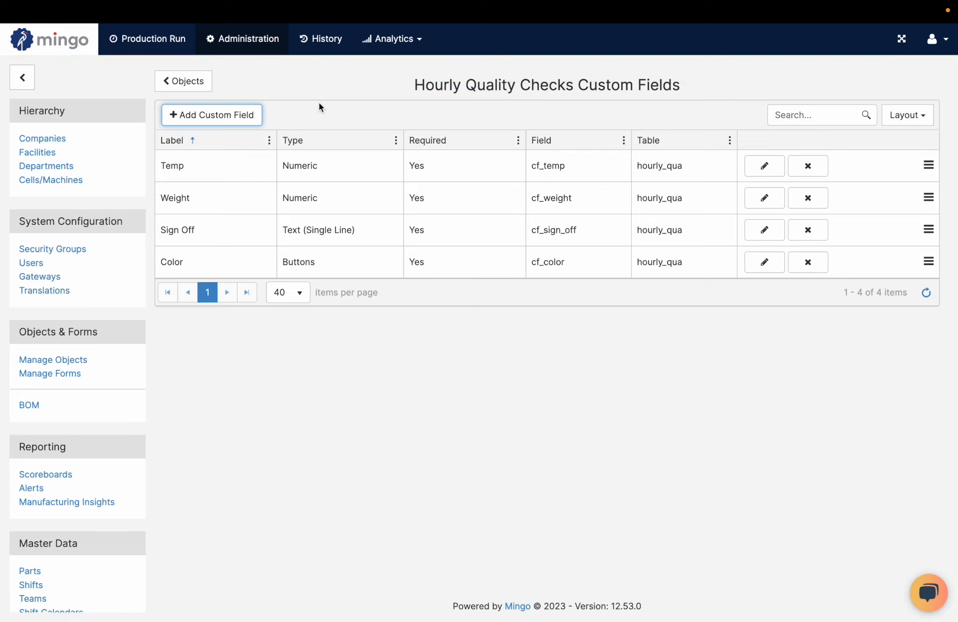
{"action": "left_click", "coordinate": [423, 456]}
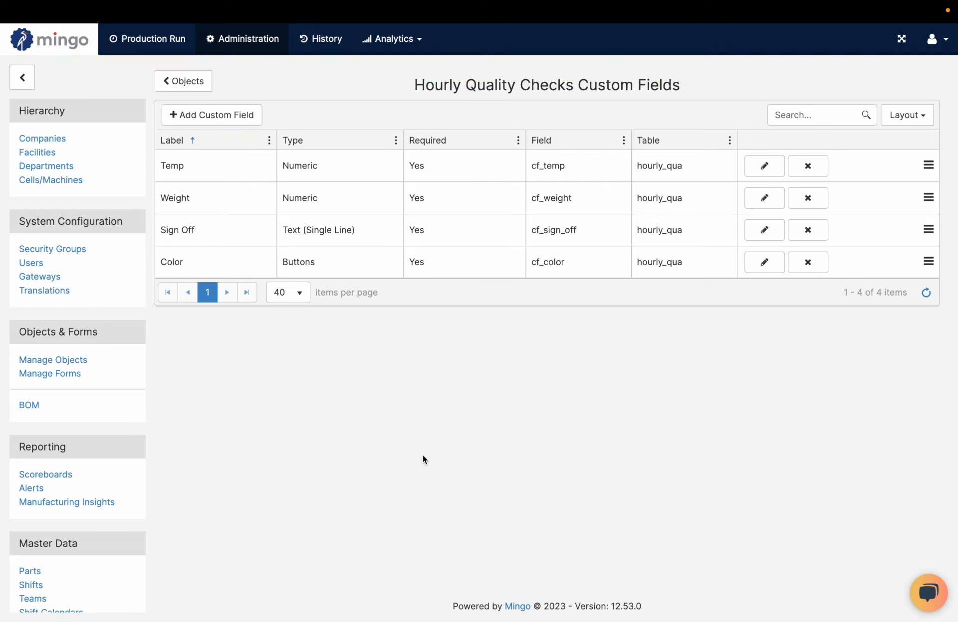
Create a new Custom form named "Hourly Quality Checks Grill" with the form action Submit Data
{"action": "left_click", "coordinate": [61, 375]}
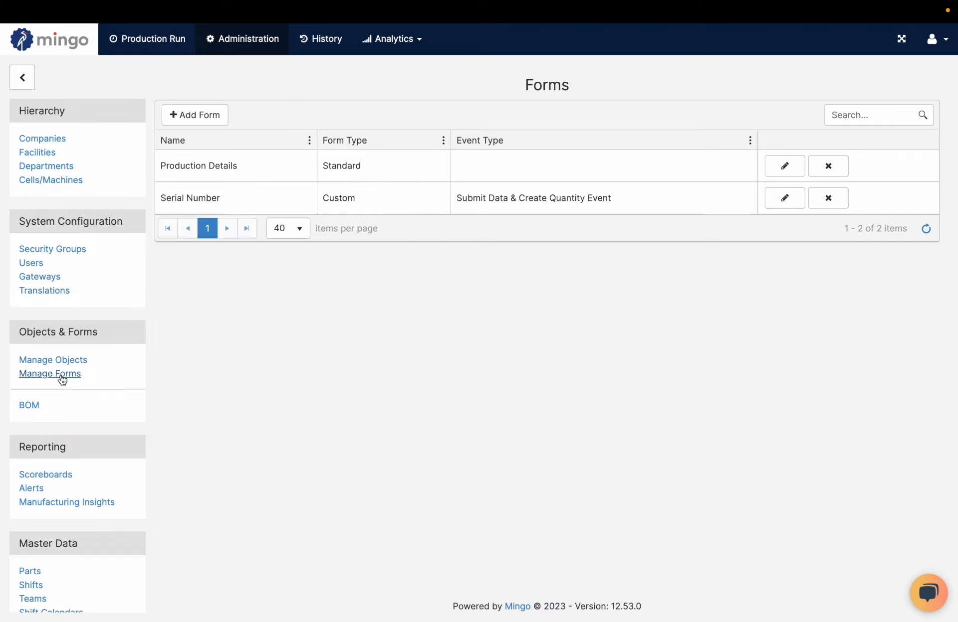
{"action": "left_click", "coordinate": [207, 121]}
{"action": "type", "text": "Hourly Quality Checks Grill"}
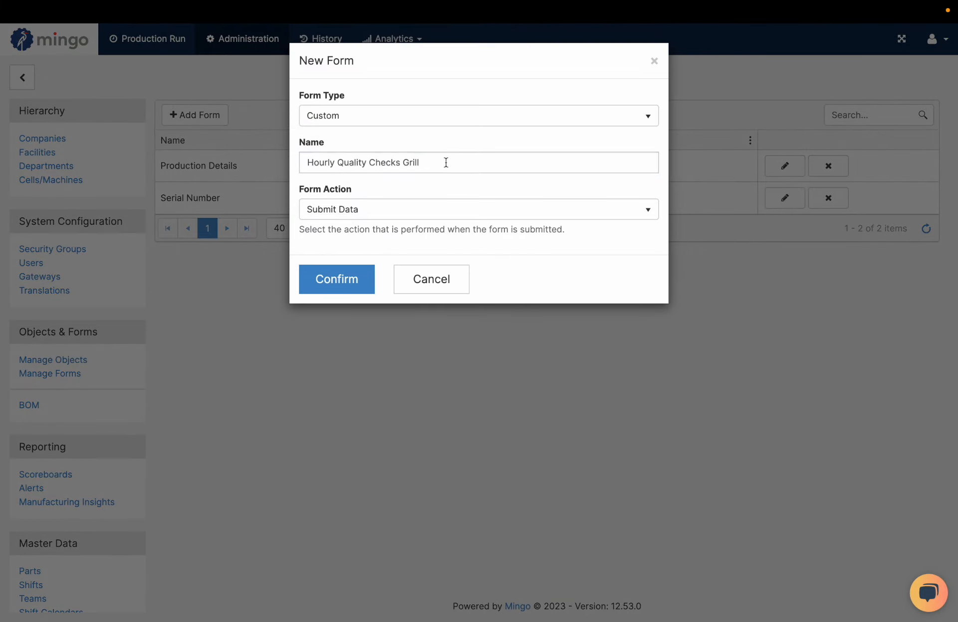
{"action": "left_click", "coordinate": [429, 120]}
{"action": "left_click", "coordinate": [327, 139]}
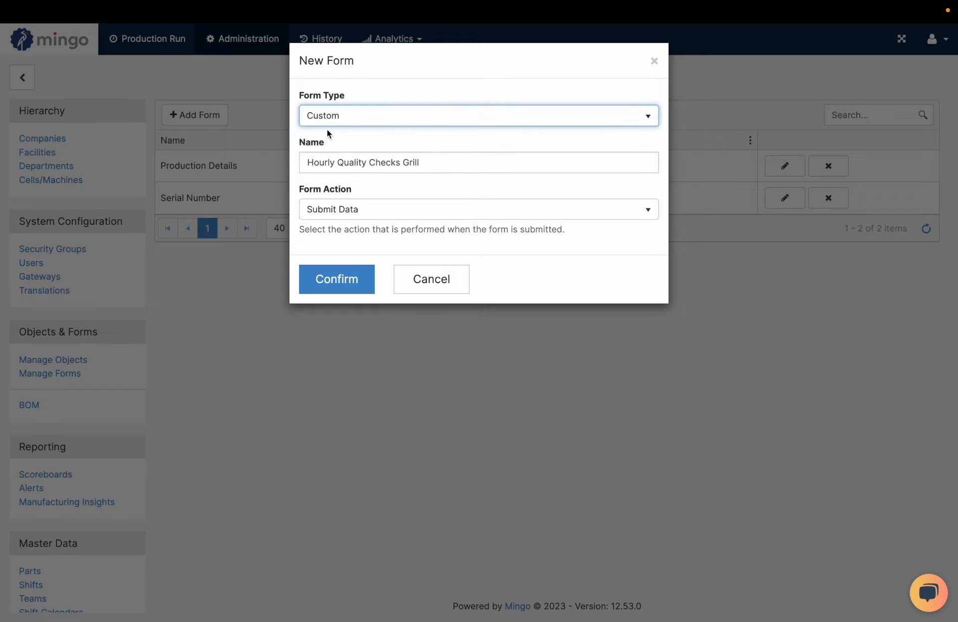
{"action": "left_click", "coordinate": [330, 218]}
{"action": "left_click", "coordinate": [337, 228]}
{"action": "left_click", "coordinate": [338, 223]}
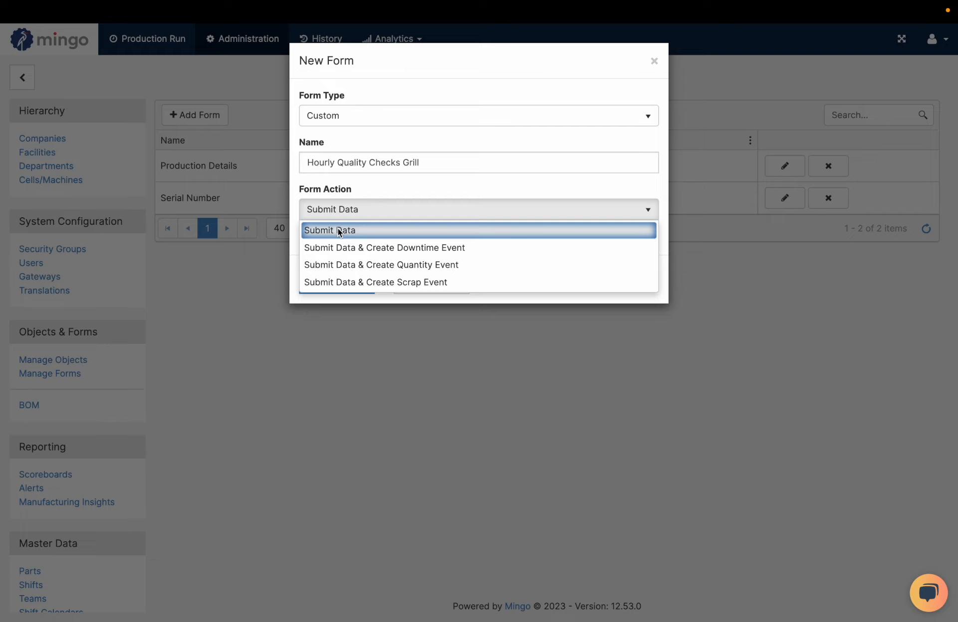
{"action": "left_click", "coordinate": [433, 172]}
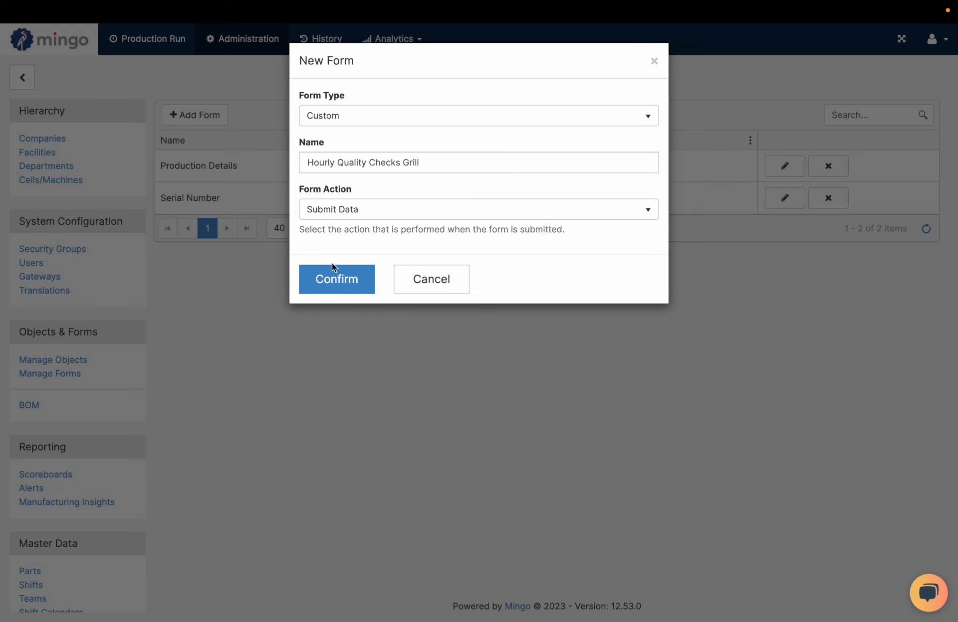
{"action": "left_click", "coordinate": [335, 278]}
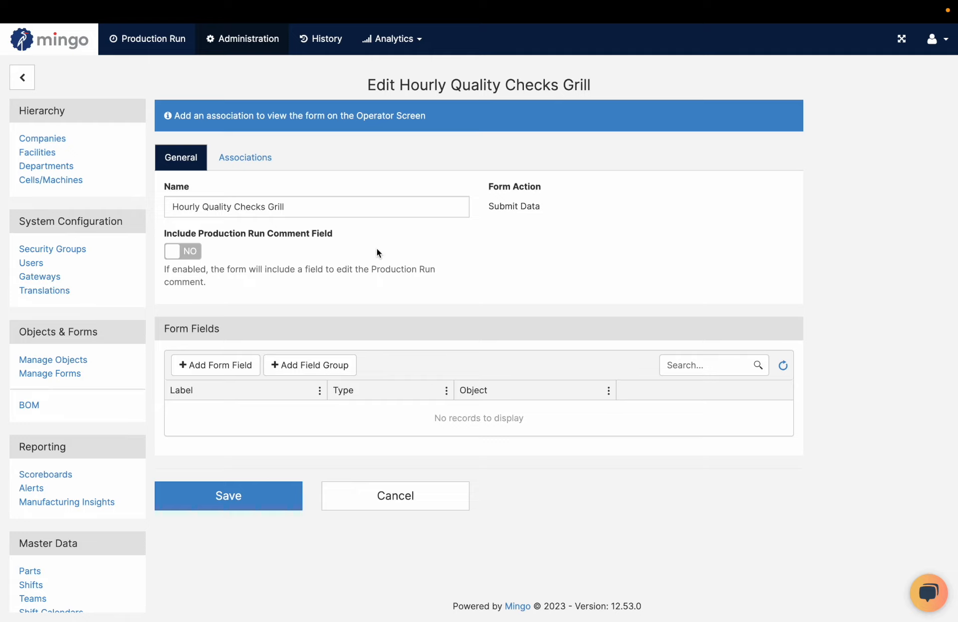
Add the Color field of Hourly Quality Checks to the form as a required field, keeping its default notes
{"action": "left_click", "coordinate": [240, 367]}
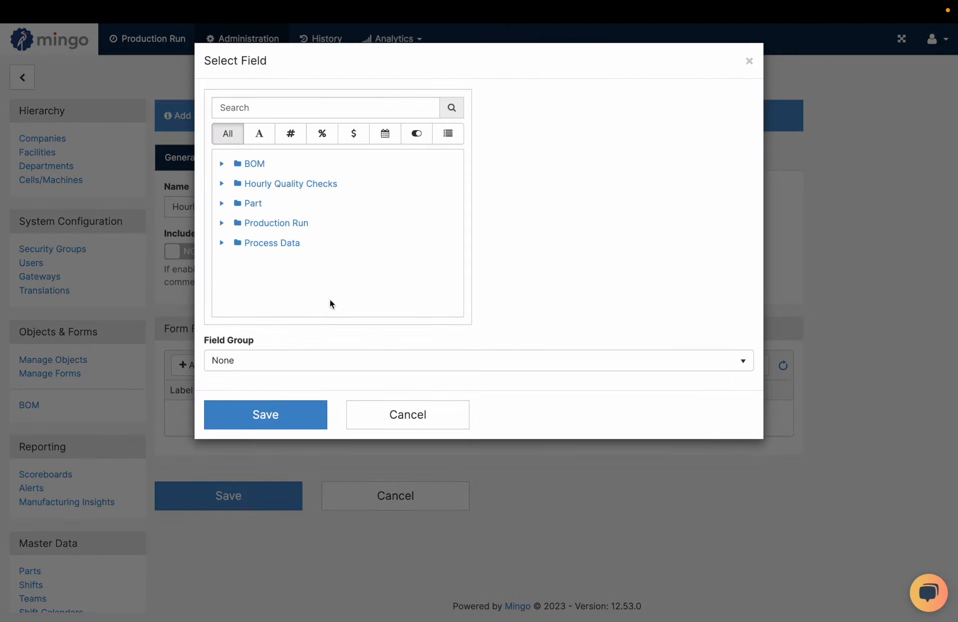
{"action": "left_click", "coordinate": [220, 186]}
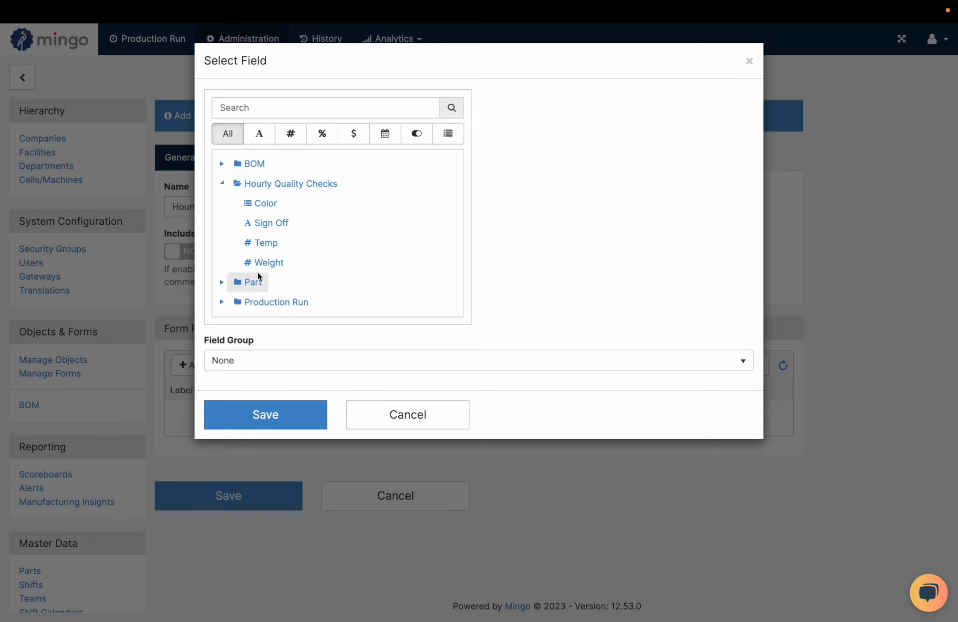
{"action": "left_click", "coordinate": [272, 204]}
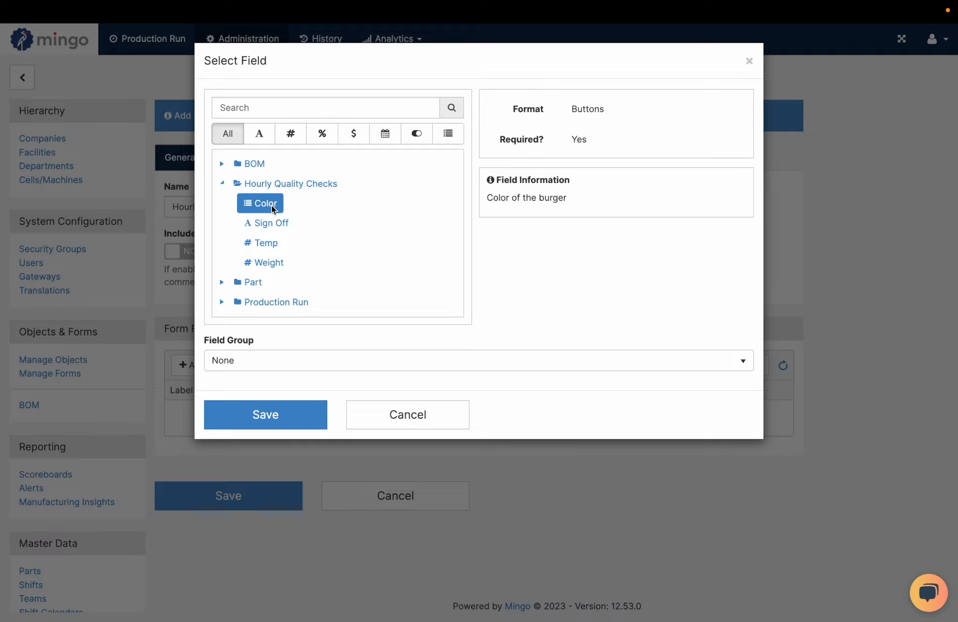
{"action": "left_click", "coordinate": [278, 414]}
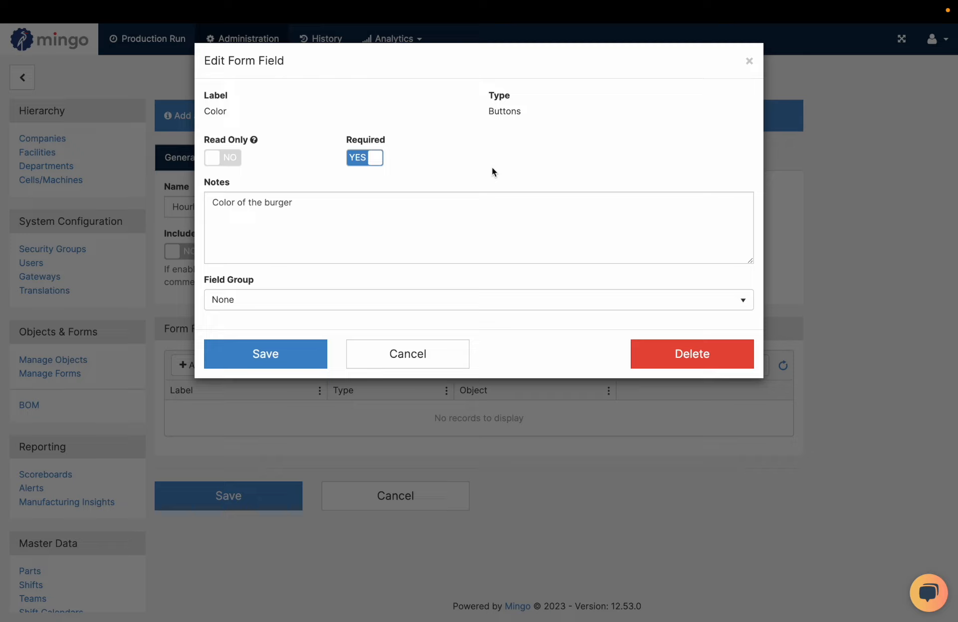
{"action": "left_click", "coordinate": [314, 204]}
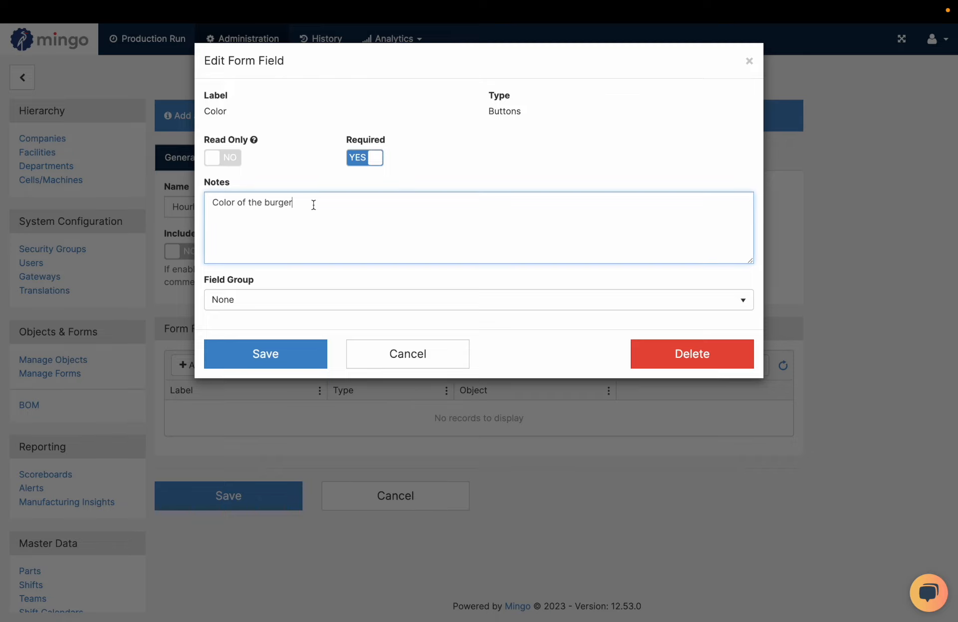
{"action": "left_click", "coordinate": [286, 364]}
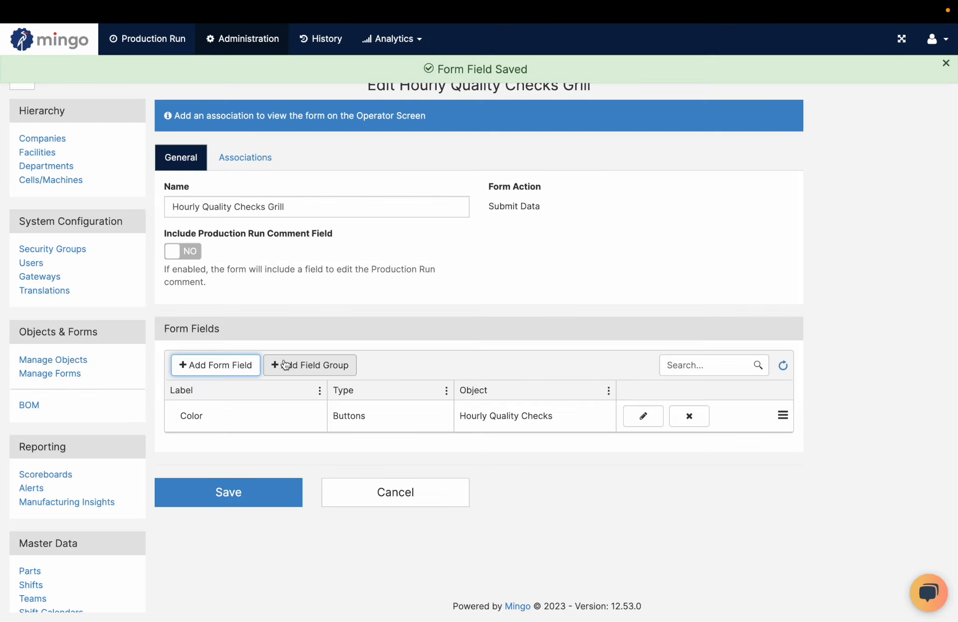
Add the Temp field of Hourly Quality Checks to the form with its default settings
{"action": "left_click", "coordinate": [232, 367]}
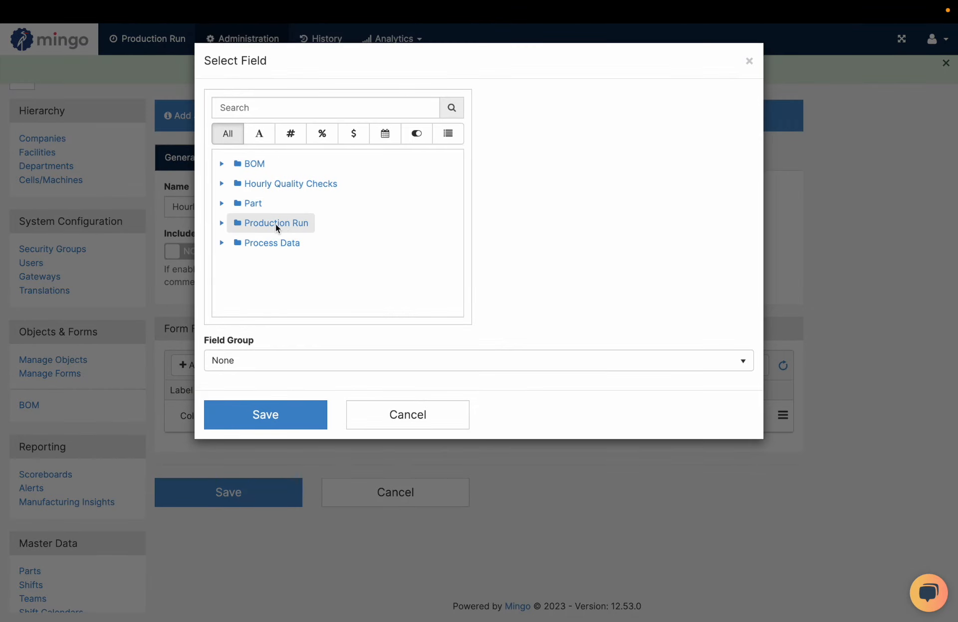
{"action": "left_click", "coordinate": [223, 185]}
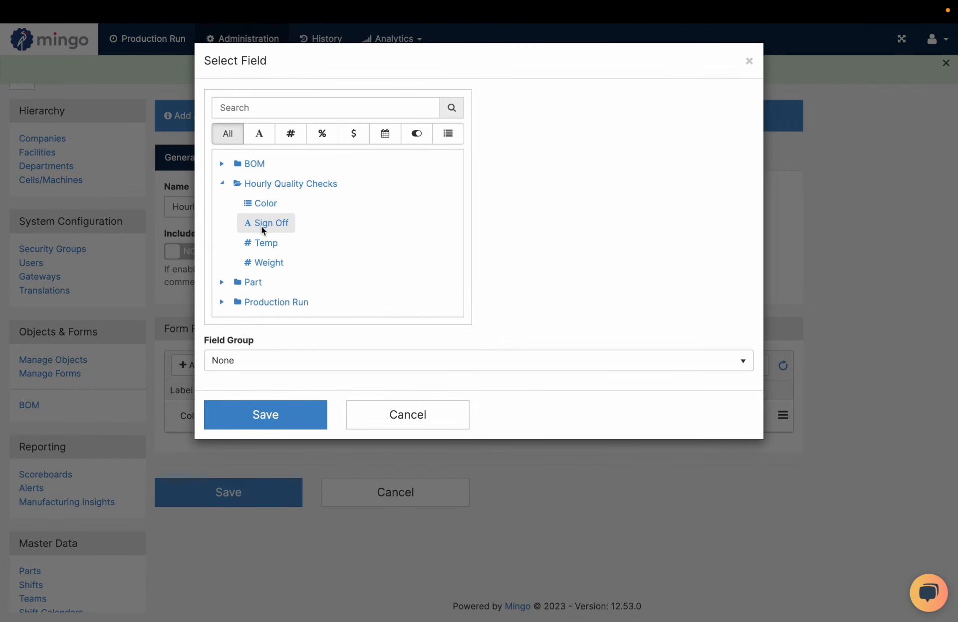
{"action": "left_click", "coordinate": [261, 243]}
{"action": "left_click", "coordinate": [250, 406]}
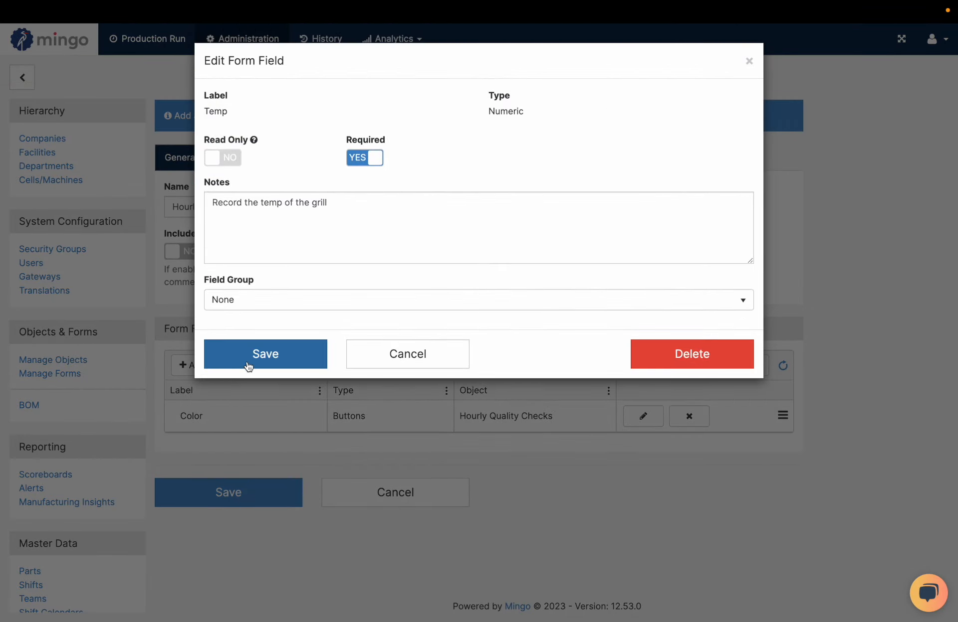
{"action": "left_click", "coordinate": [249, 363]}
Add the Weight field of Hourly Quality Checks to the form with its default settings
{"action": "left_click", "coordinate": [210, 367]}
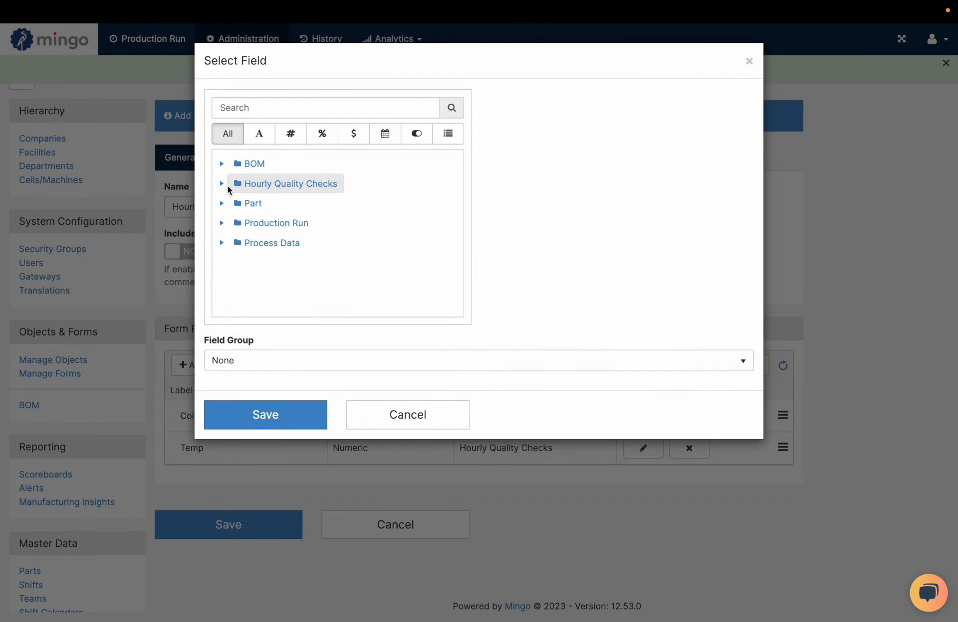
{"action": "left_click", "coordinate": [224, 184]}
{"action": "left_click", "coordinate": [258, 257]}
{"action": "left_click", "coordinate": [251, 414]}
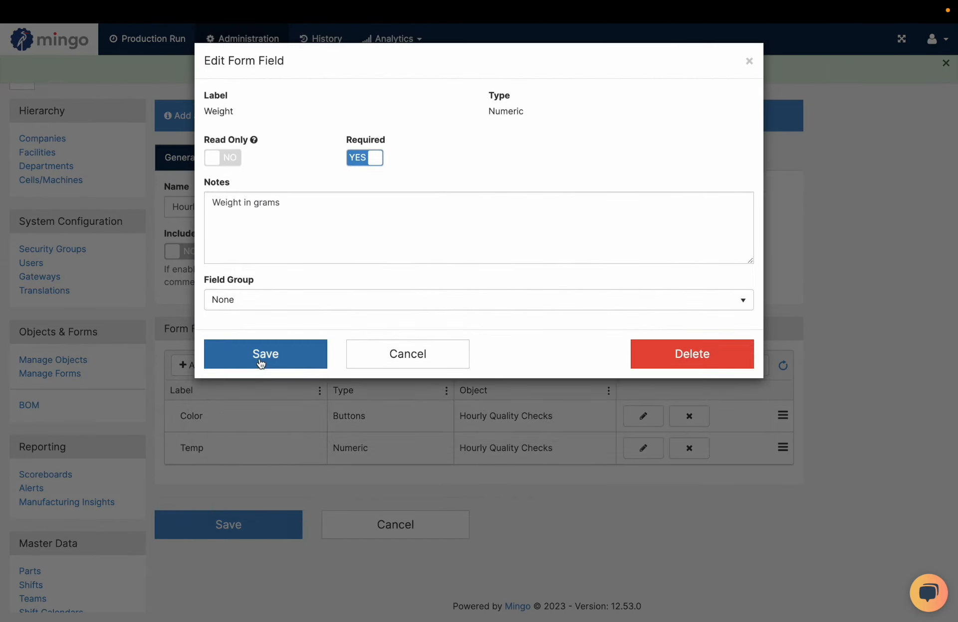
{"action": "left_click", "coordinate": [260, 356]}
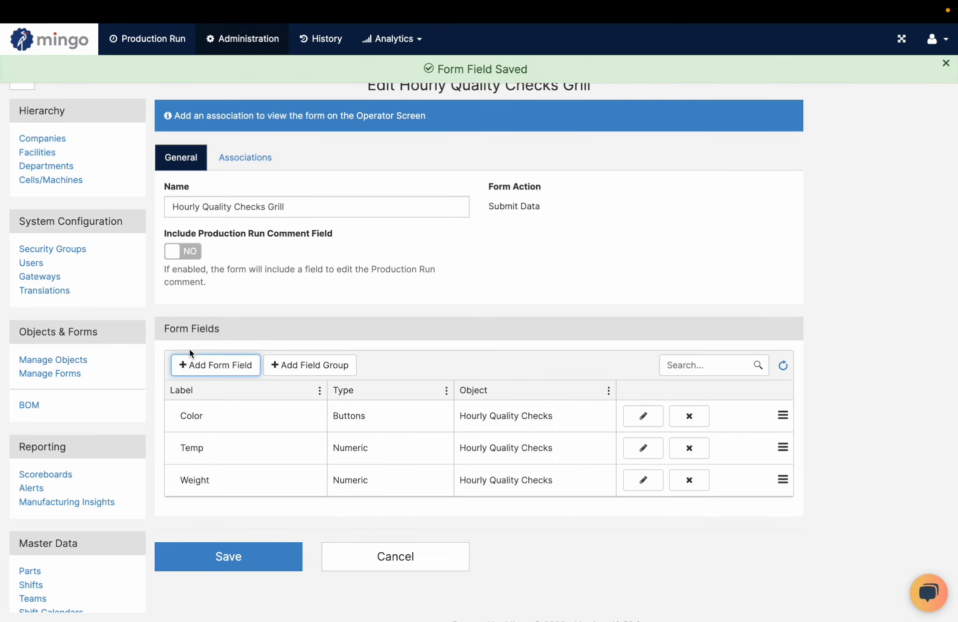
Add the Sign Off field of Hourly Quality Checks to the form as the last form field
{"action": "left_click", "coordinate": [230, 366]}
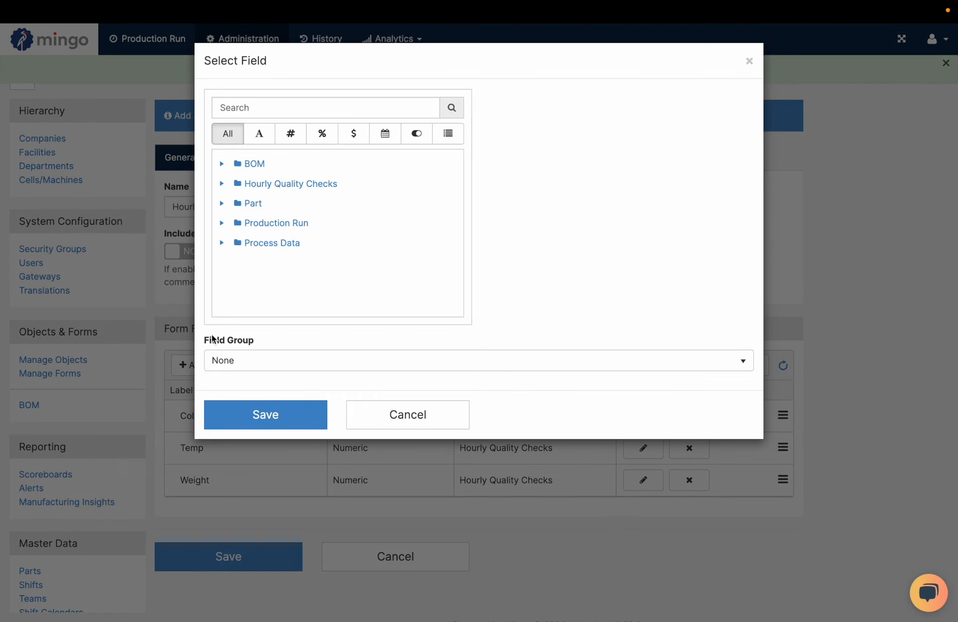
{"action": "left_click", "coordinate": [223, 185]}
{"action": "left_click", "coordinate": [262, 223]}
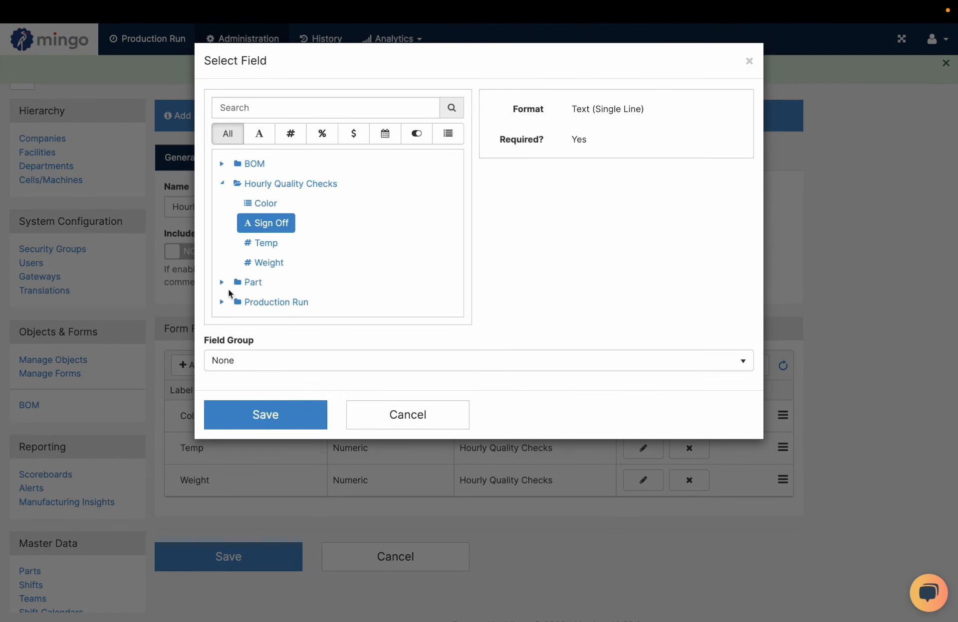
{"action": "left_click", "coordinate": [253, 414]}
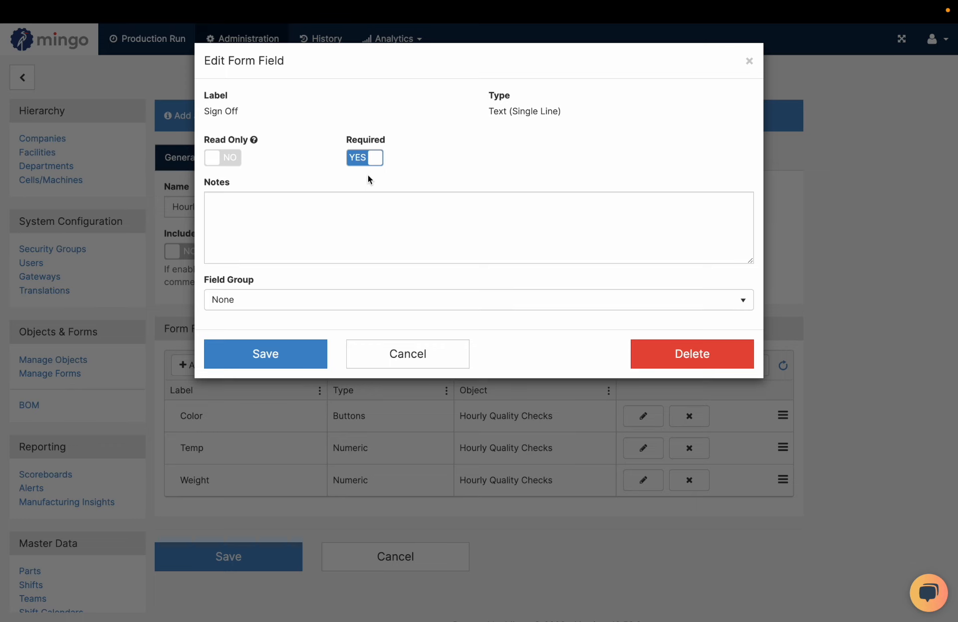
{"action": "left_click", "coordinate": [278, 354]}
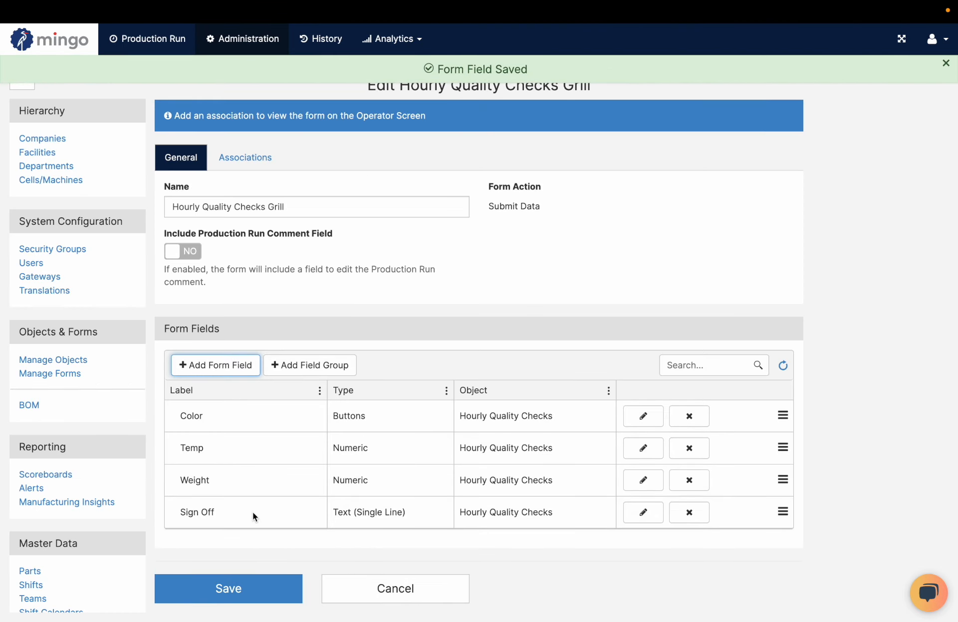
{"action": "mouse_move", "coordinate": [781, 513]}
{"action": "left_mouse_down"}
{"action": "mouse_move", "coordinate": [778, 406]}
{"action": "mouse_move", "coordinate": [773, 518]}
{"action": "left_mouse_up"}
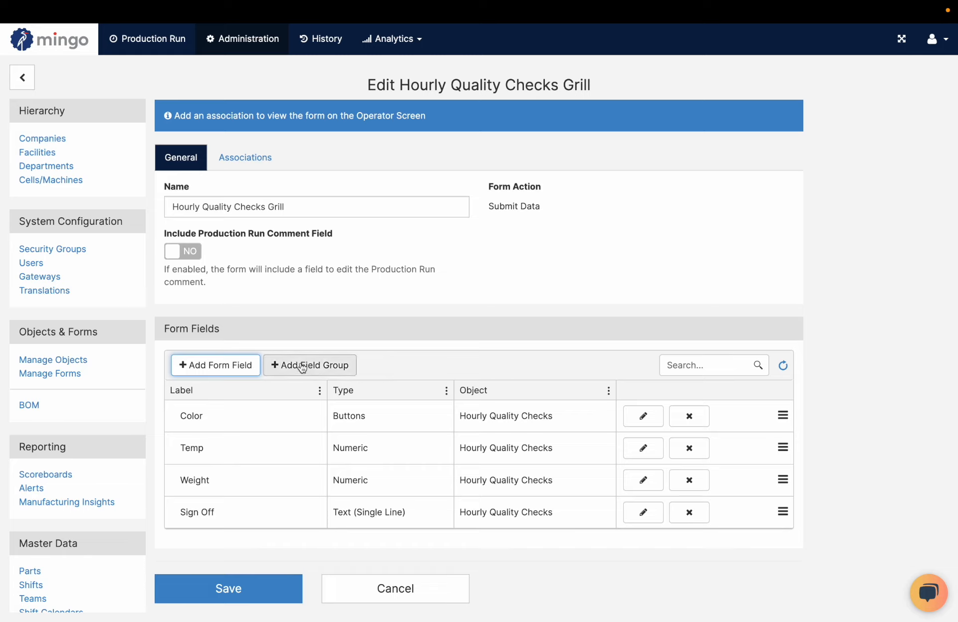
Add a field group labelled "Measurements" and move it above the Color field in the form fields list
{"action": "left_click", "coordinate": [317, 362]}
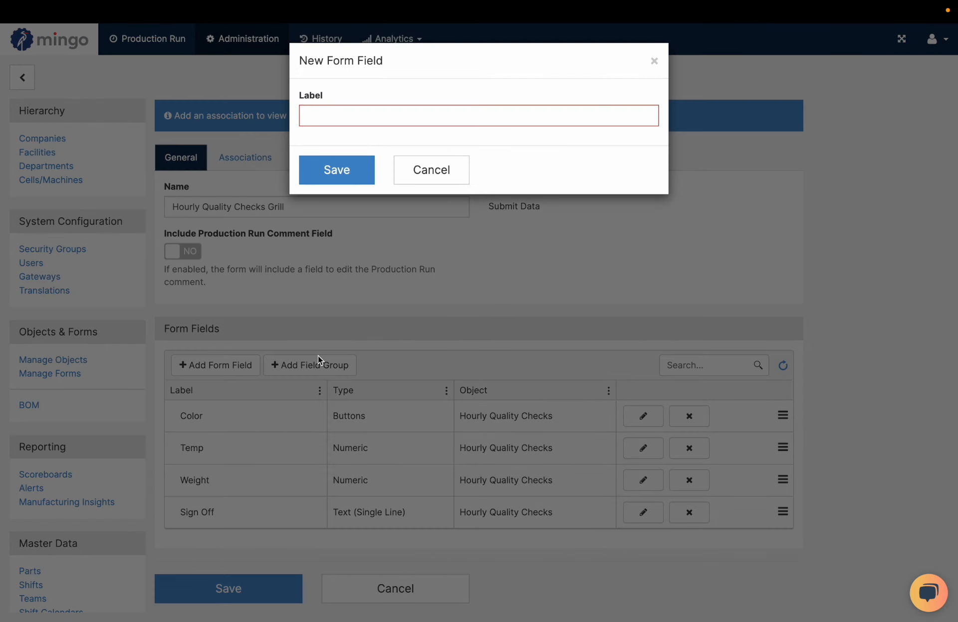
{"action": "left_click", "coordinate": [389, 115]}
{"action": "type", "text": "Meas"}
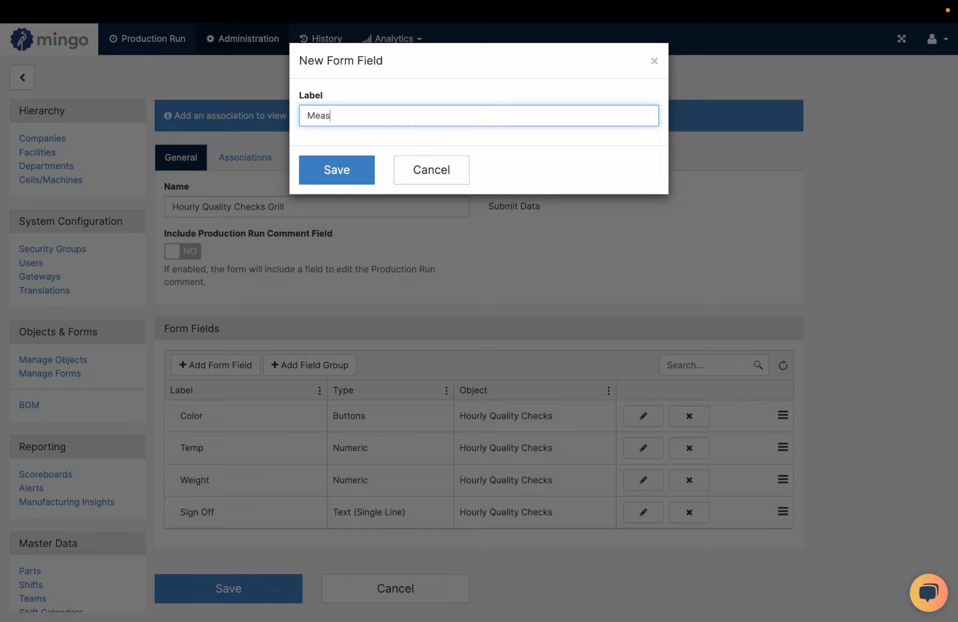
{"action": "type", "text": "urements"}
{"action": "left_click", "coordinate": [336, 180]}
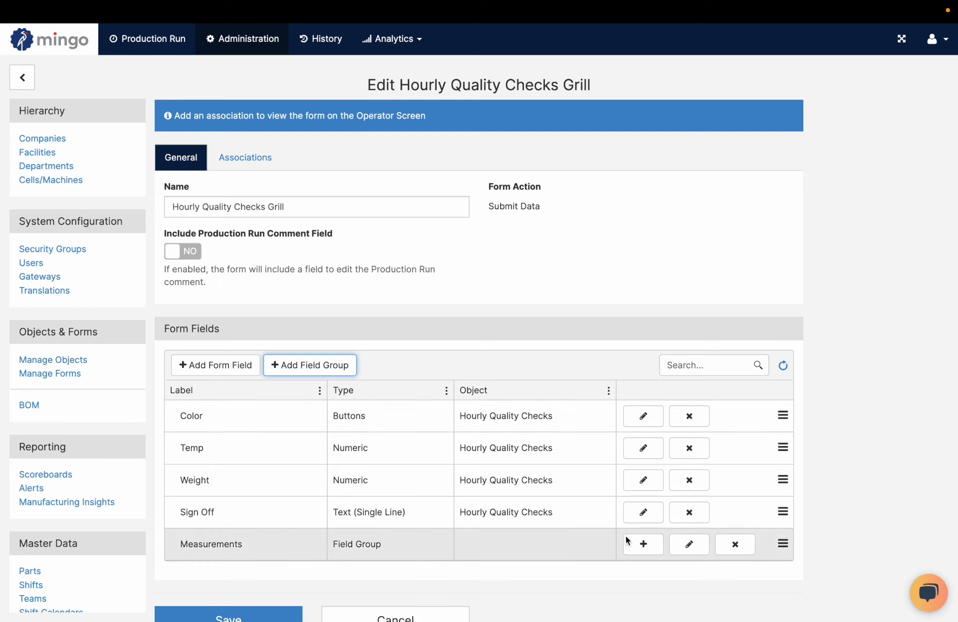
{"action": "left_click_drag", "start_coordinate": [783, 546], "coordinate": [770, 414]}
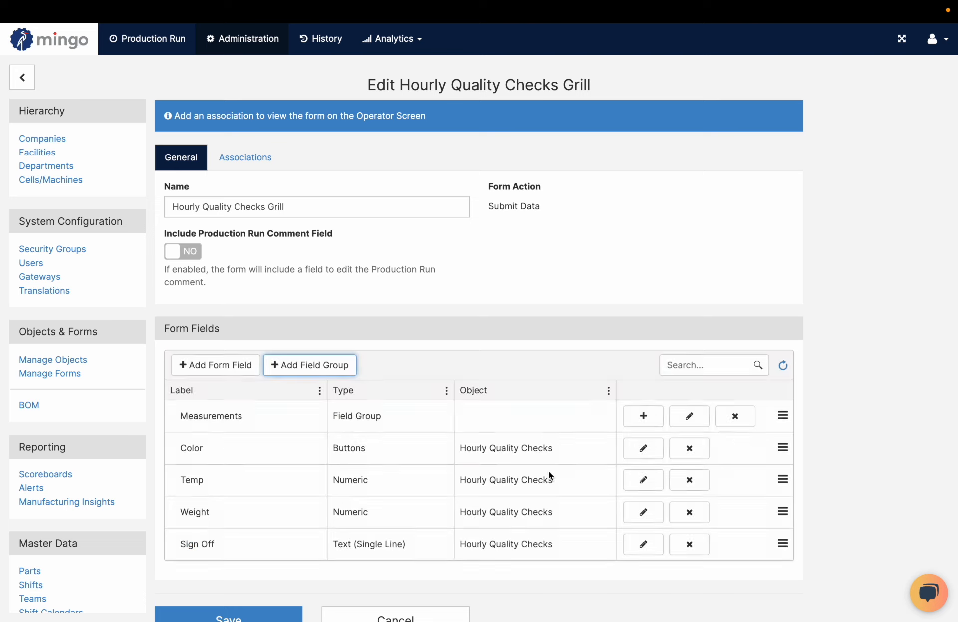
Move the Temp and Weight fields into the Measurements field group and check the group's contents
{"action": "left_click_drag", "start_coordinate": [782, 481], "coordinate": [778, 442]}
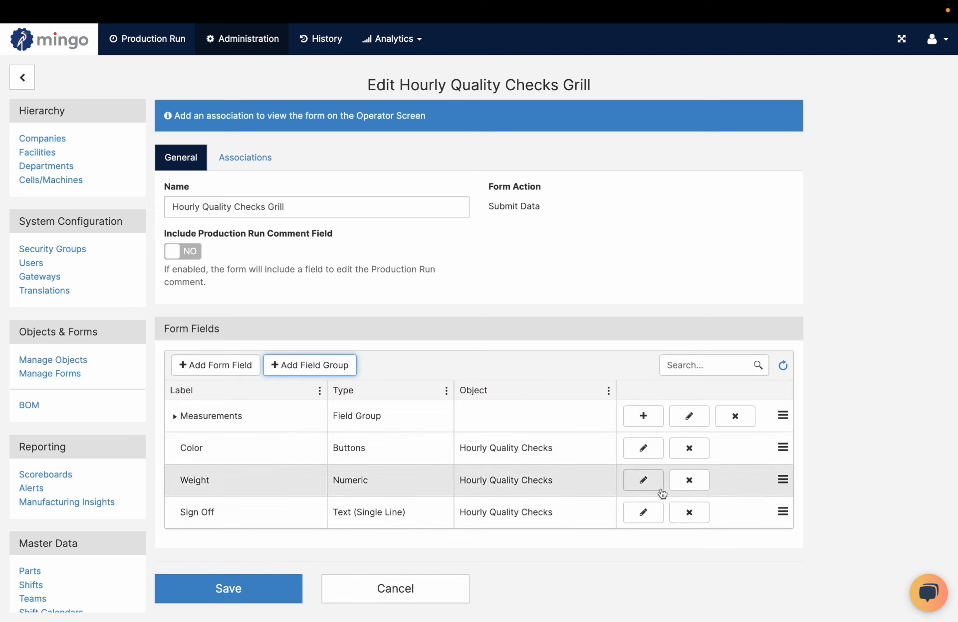
{"action": "left_click_drag", "start_coordinate": [780, 482], "coordinate": [783, 444]}
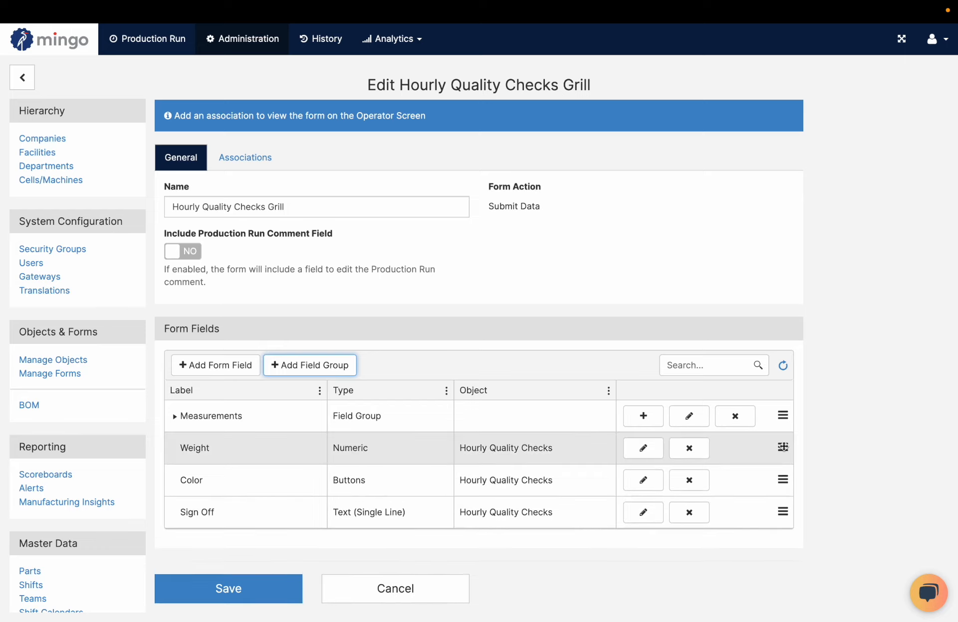
{"action": "left_click", "coordinate": [175, 416]}
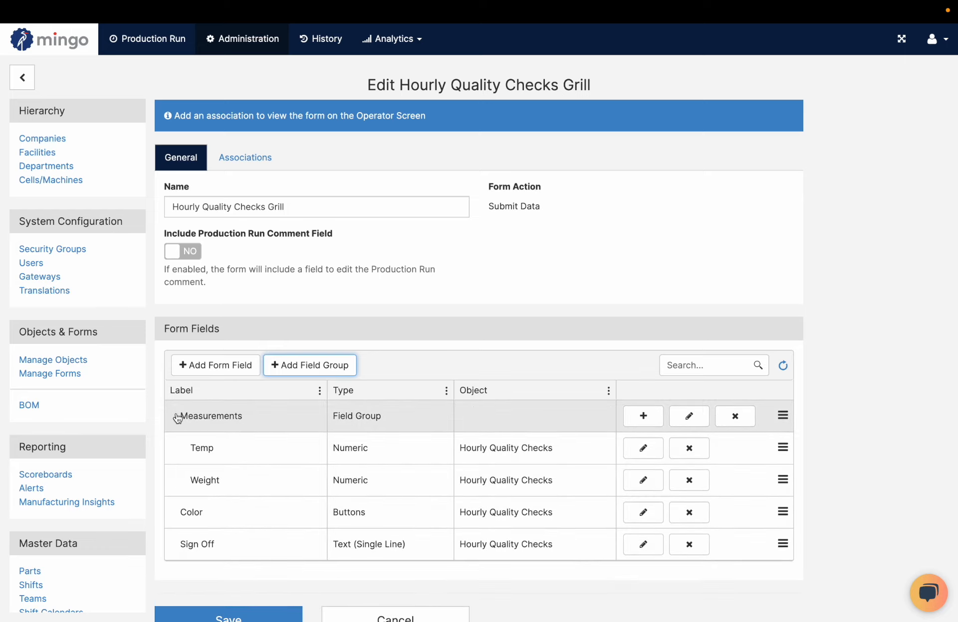
{"action": "left_click", "coordinate": [175, 416]}
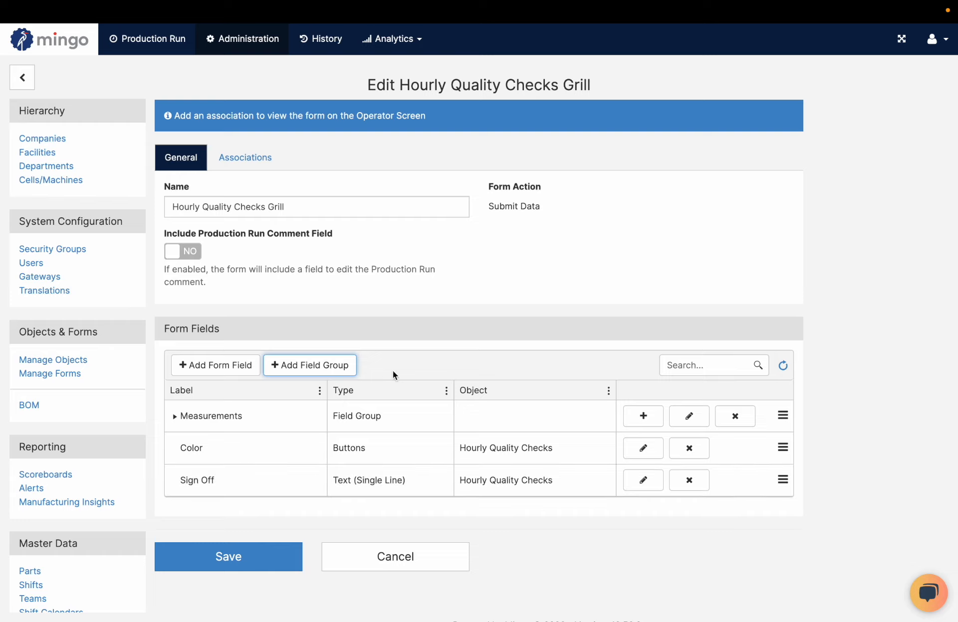
Start a form association with Fryer as the machine and B123 - Burgers as the part
{"action": "left_click", "coordinate": [255, 160]}
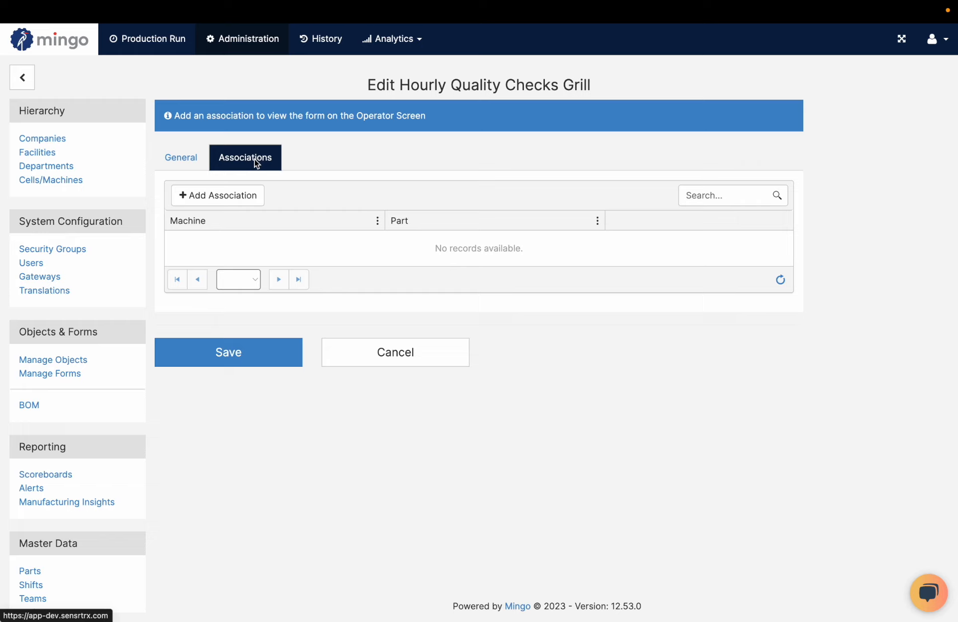
{"action": "left_click", "coordinate": [249, 197]}
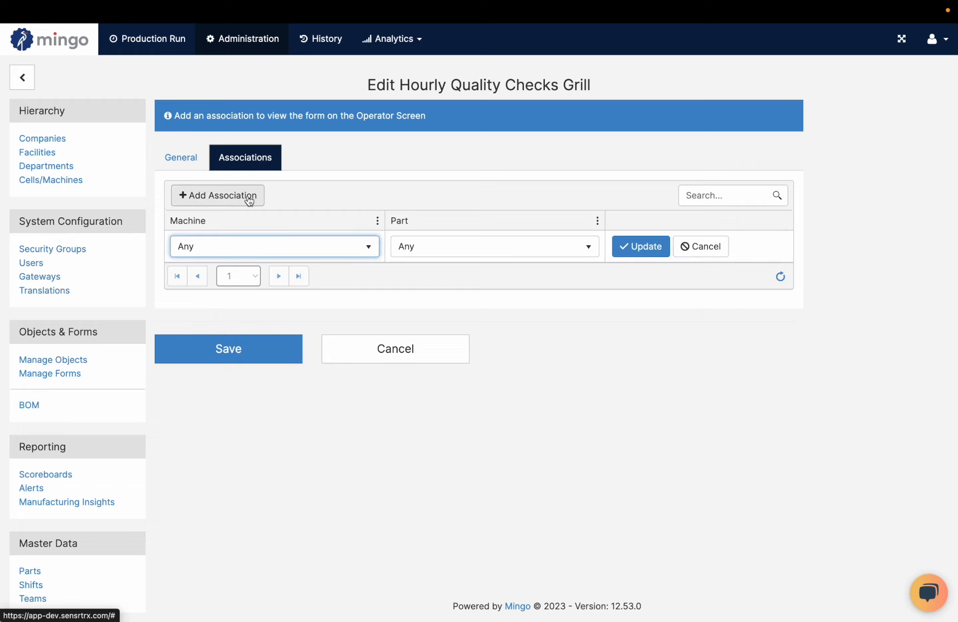
{"action": "left_click", "coordinate": [250, 258]}
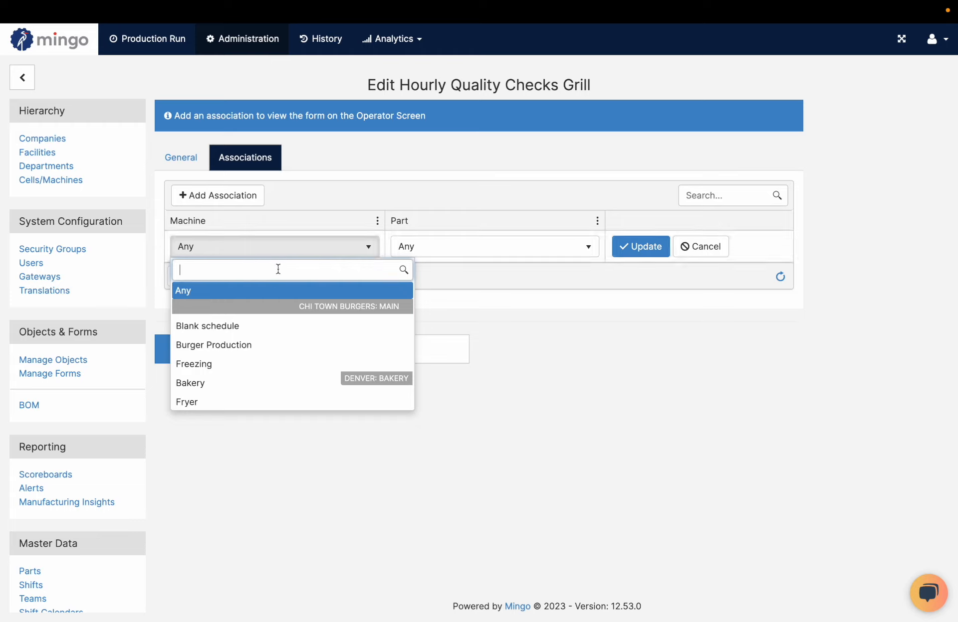
{"action": "left_click", "coordinate": [256, 401]}
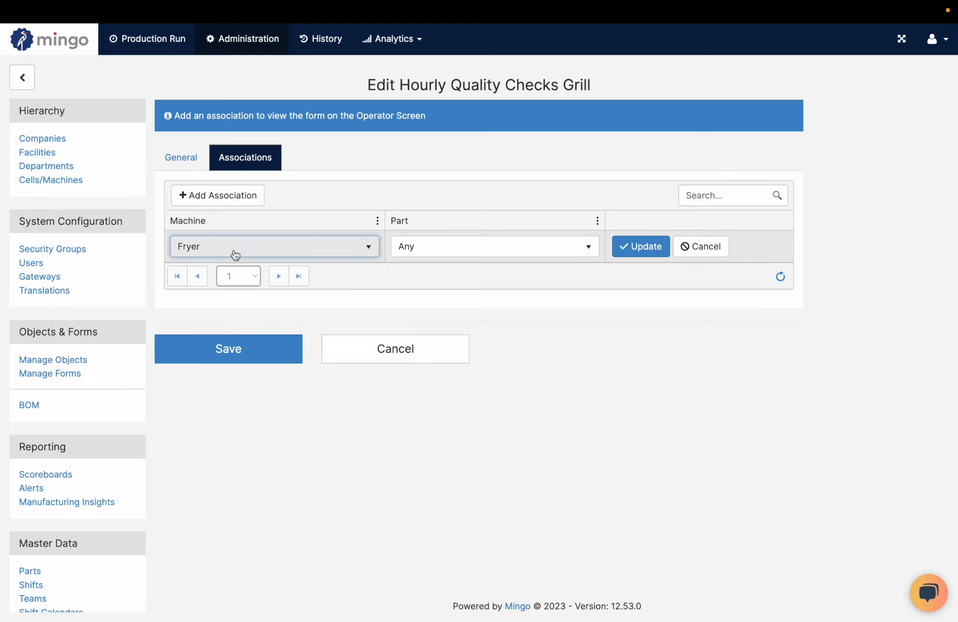
{"action": "left_click", "coordinate": [439, 250]}
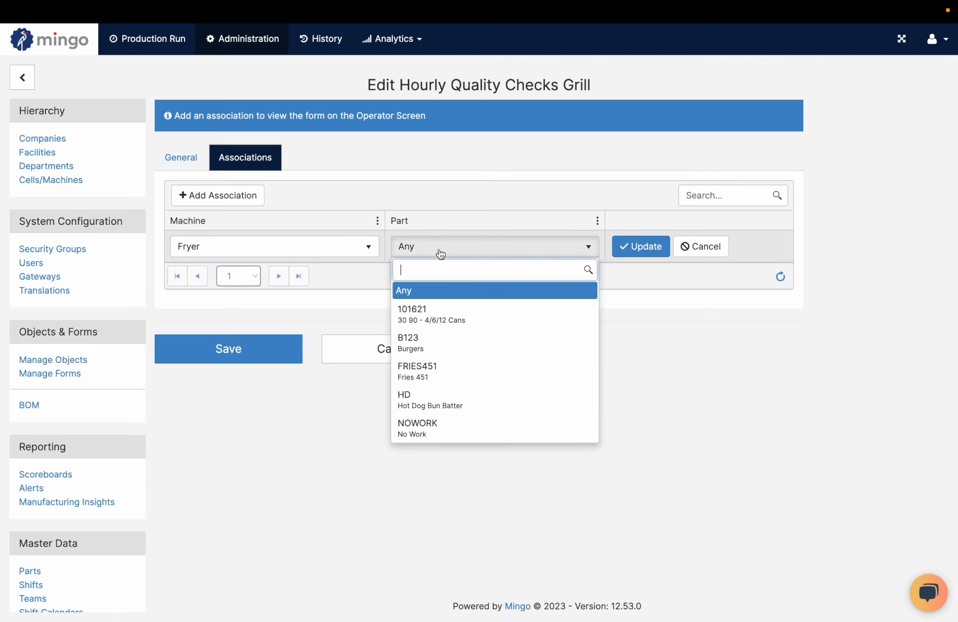
{"action": "left_click", "coordinate": [450, 355]}
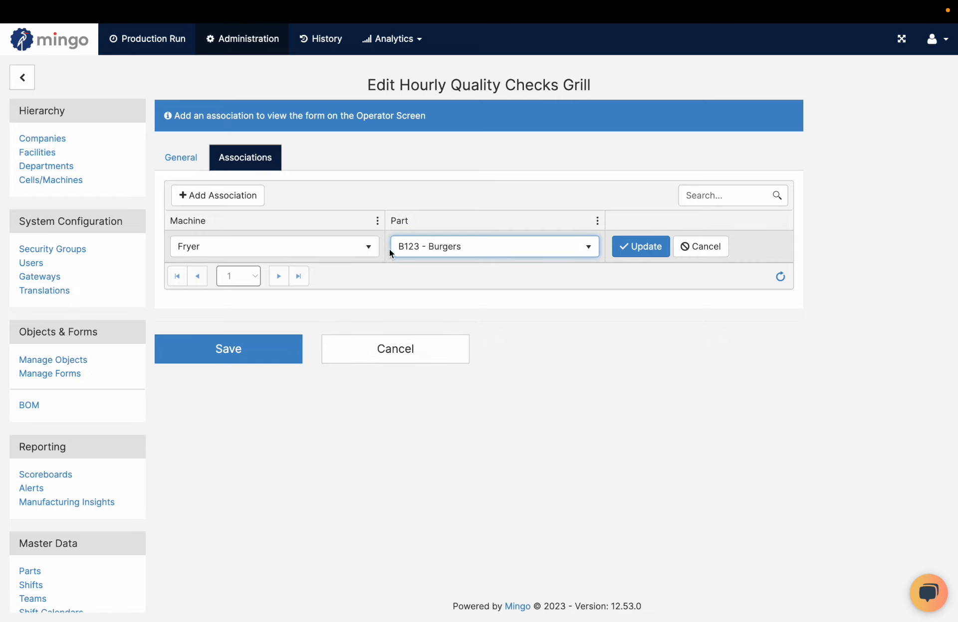
Set the association's machine to Any, confirm the association and save the form
{"action": "left_click", "coordinate": [336, 246]}
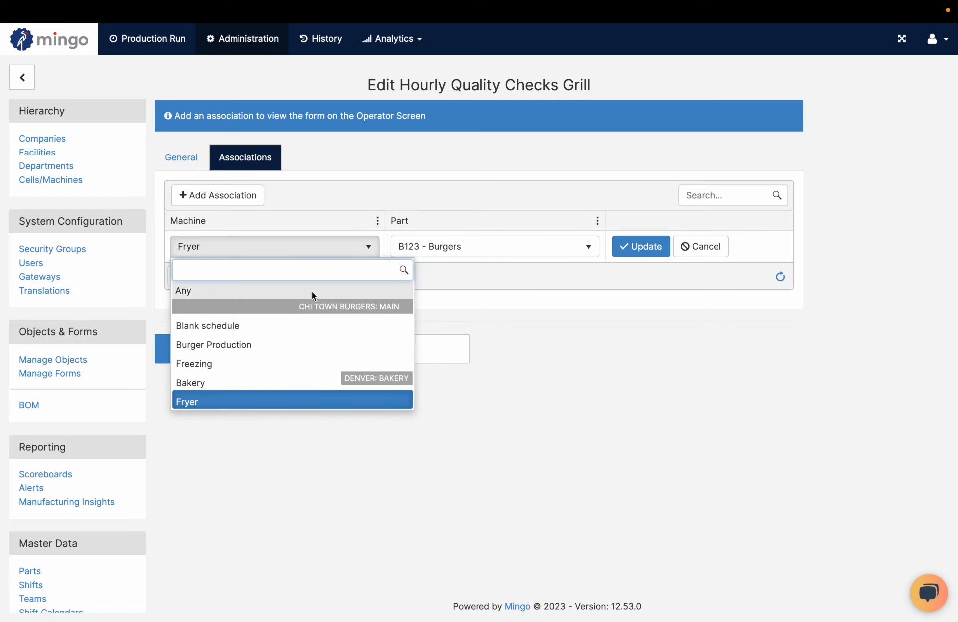
{"action": "left_click", "coordinate": [312, 291]}
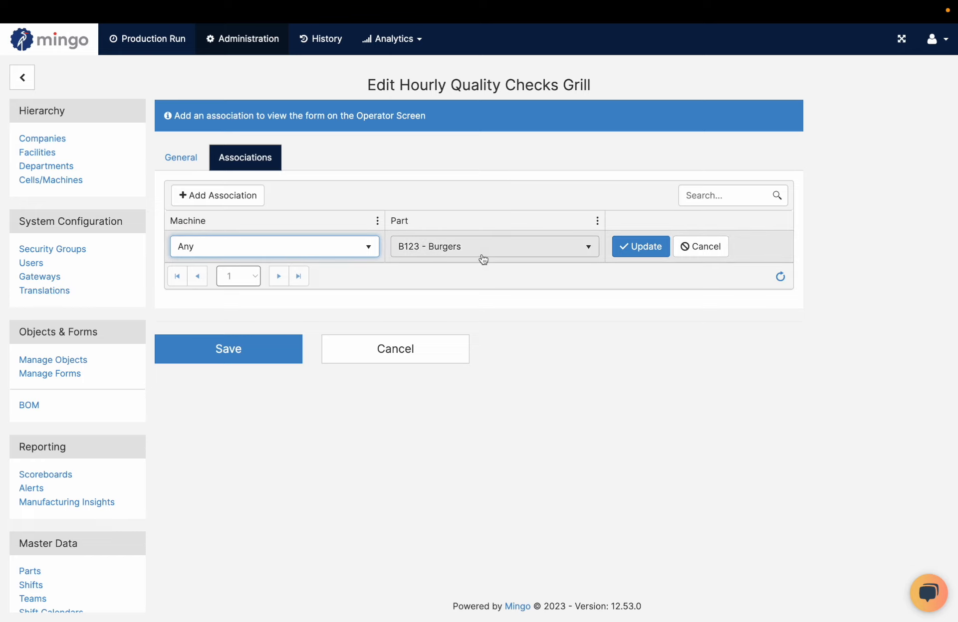
{"action": "left_click", "coordinate": [641, 246]}
{"action": "left_click", "coordinate": [278, 304]}
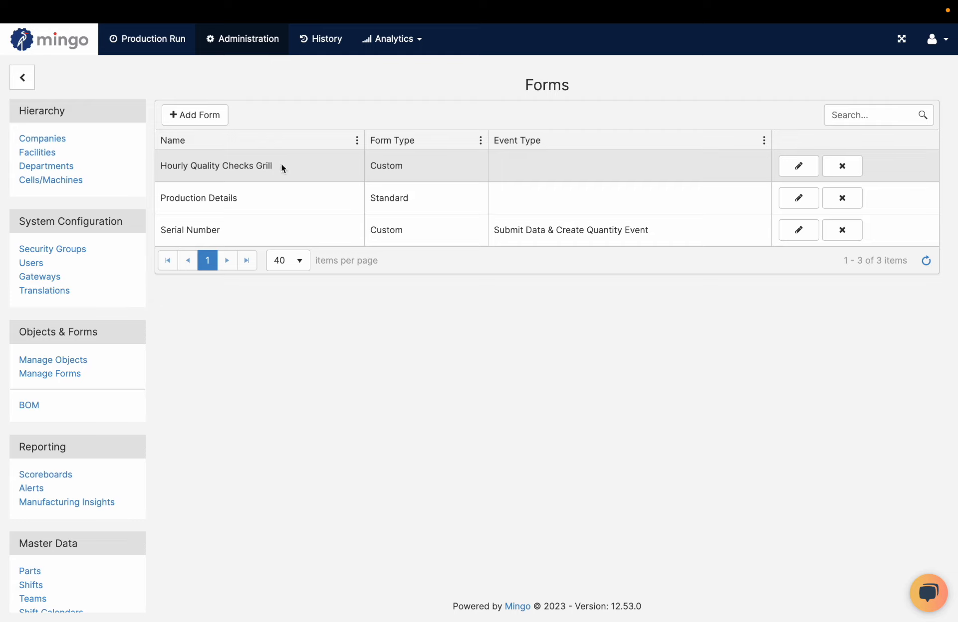
Open the Hourly Quality Checks Grill form for data entry from the running Bakery production of Burgers
{"action": "left_click", "coordinate": [250, 44]}
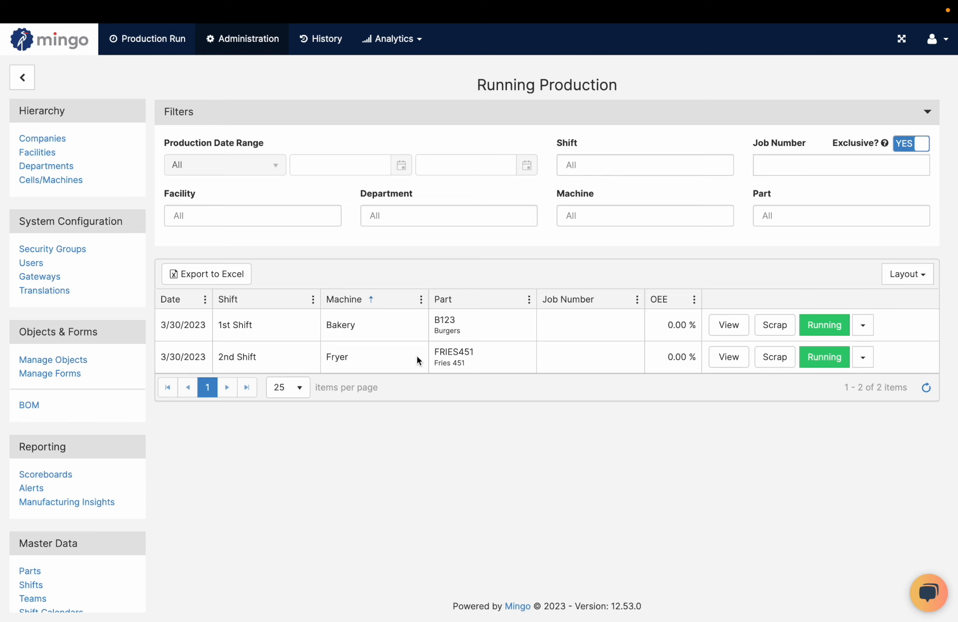
{"action": "left_click", "coordinate": [822, 327]}
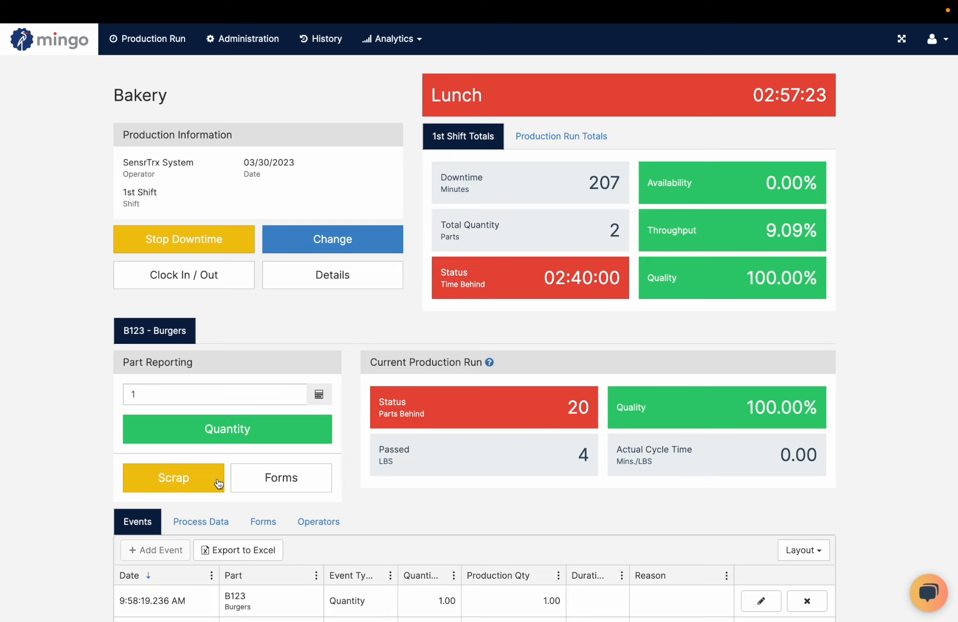
{"action": "left_click", "coordinate": [259, 479]}
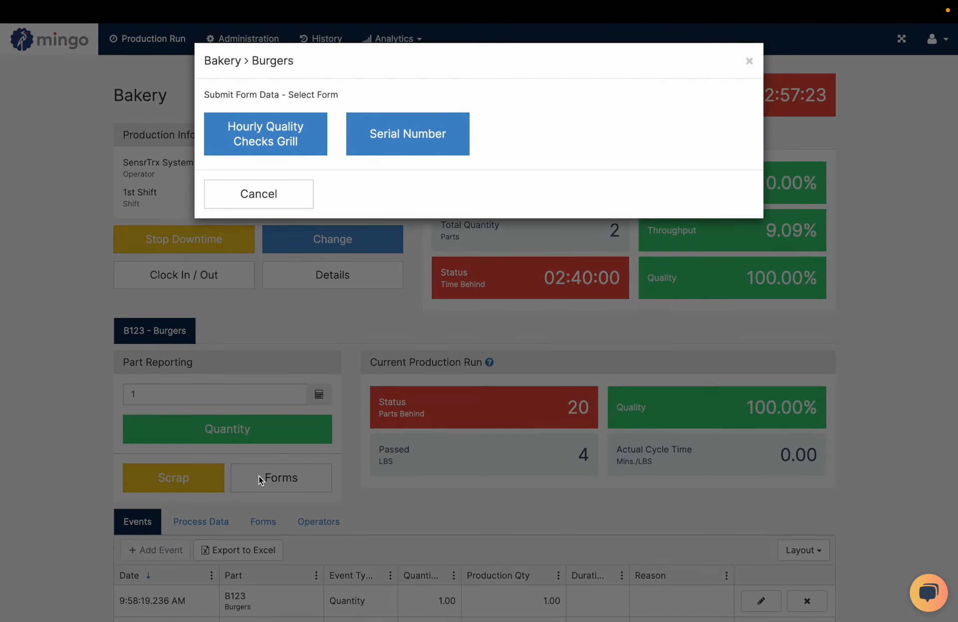
{"action": "left_click", "coordinate": [266, 139]}
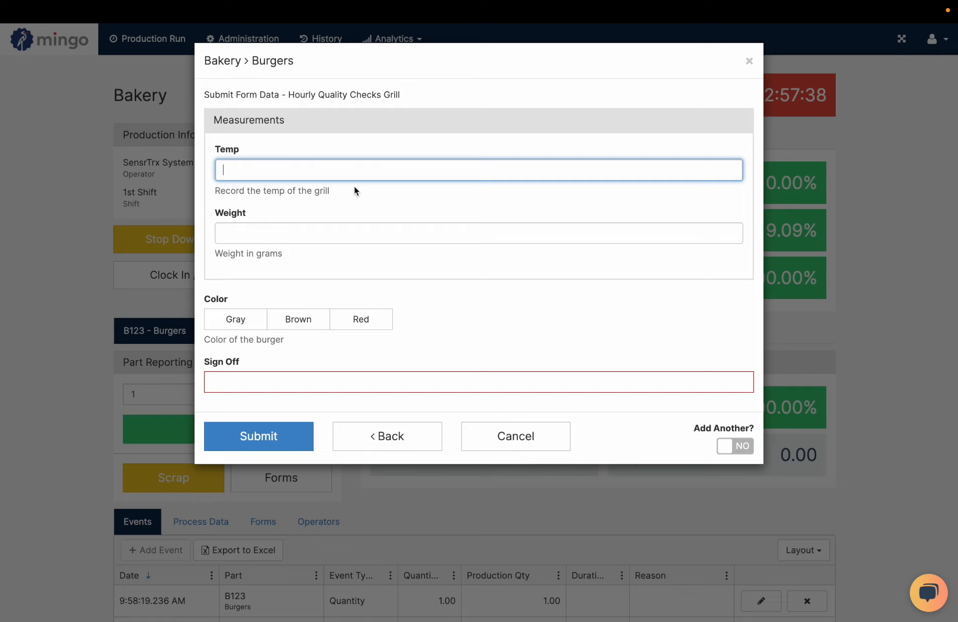
Enter a Temp of 220 and a Weight of 45, and choose Red as the burger color
{"action": "type", "text": "220"}
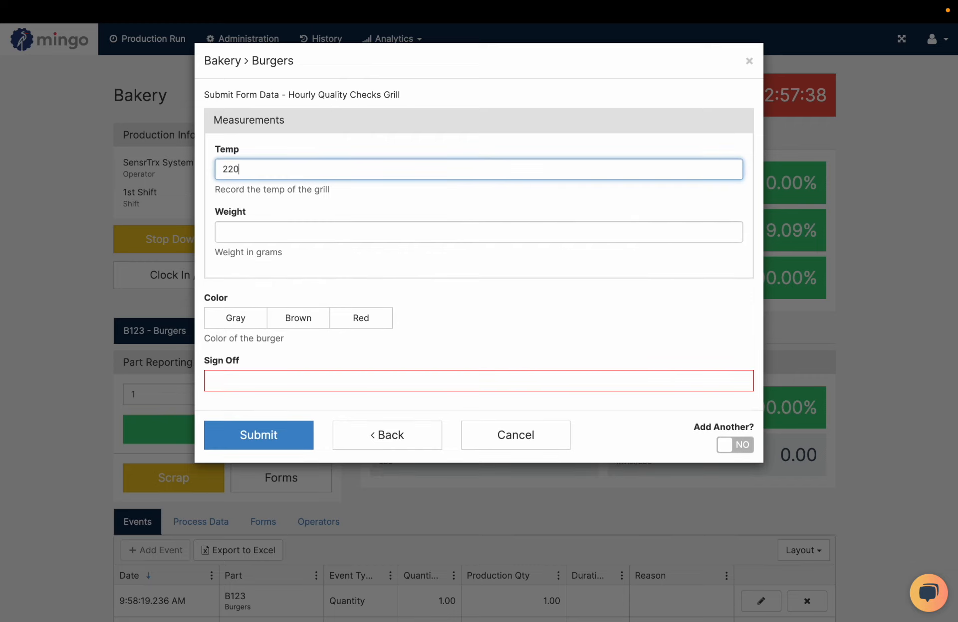
{"action": "key", "text": "Tab"}
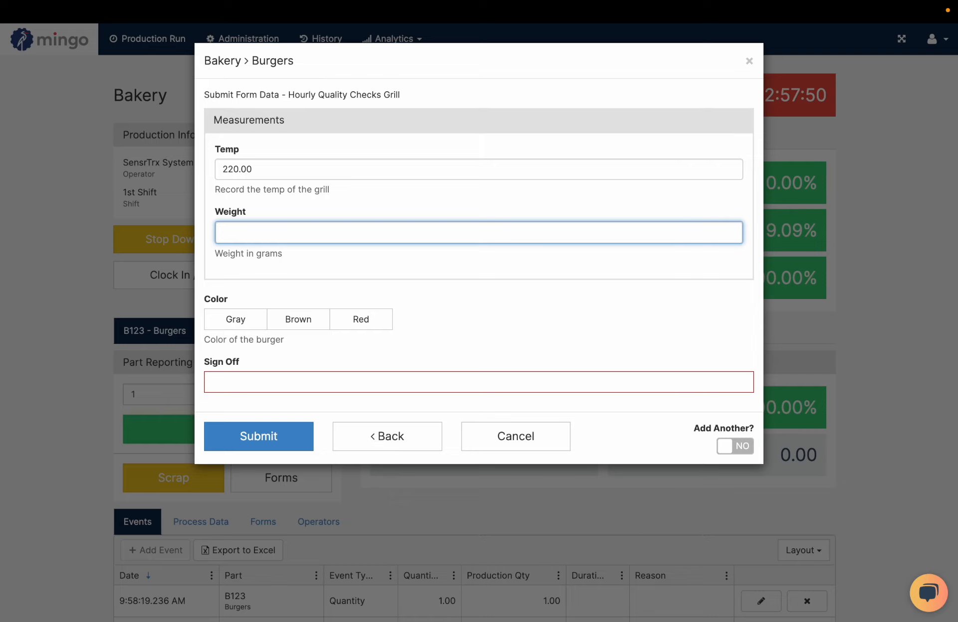
{"action": "type", "text": "45"}
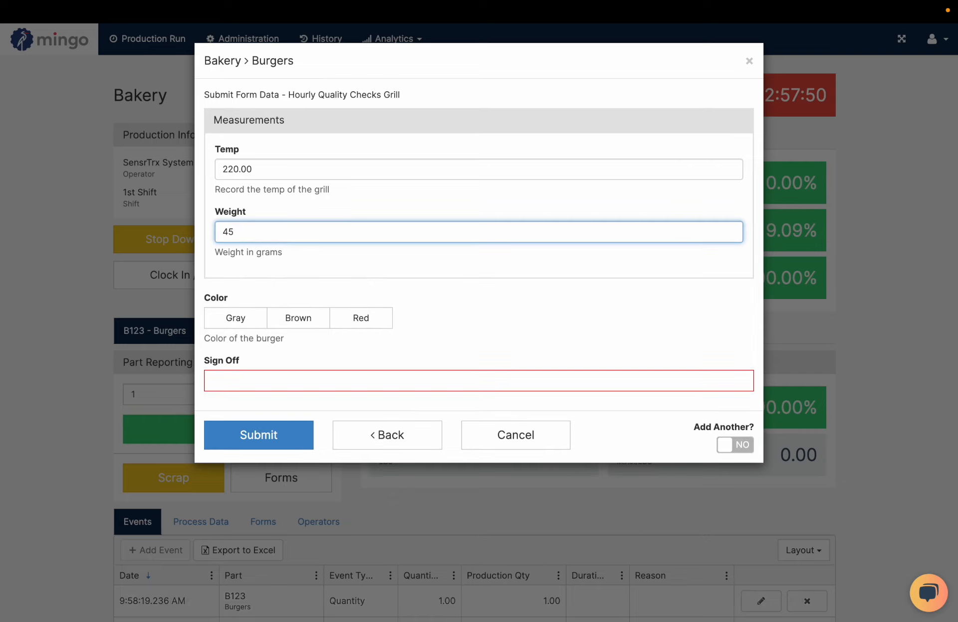
{"action": "key", "text": "Tab"}
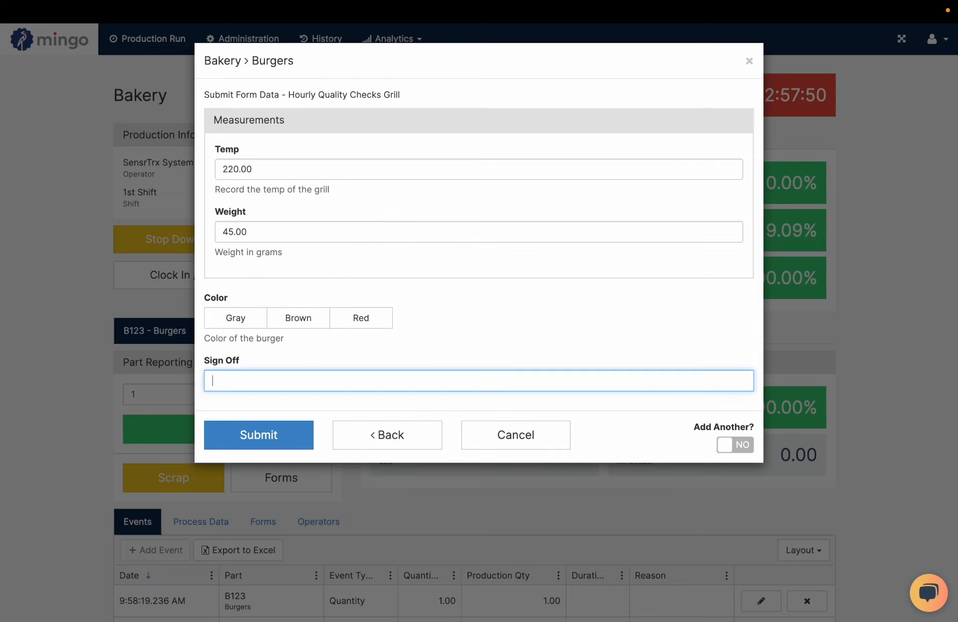
{"action": "left_click", "coordinate": [373, 320]}
Enter the operator's full name as the sign-off and submit the form with Add Another set to No
{"action": "left_click", "coordinate": [339, 383]}
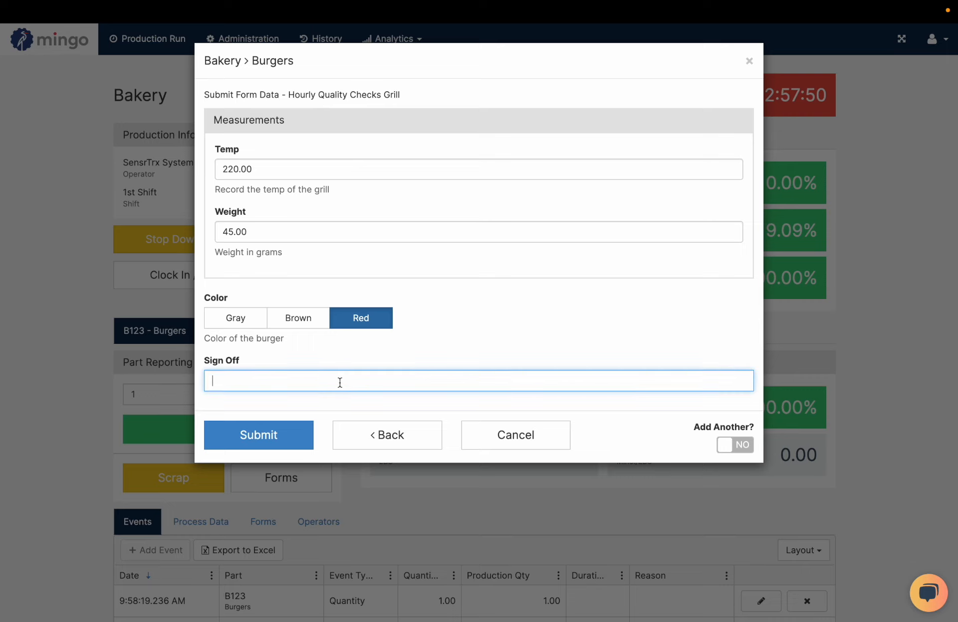
{"action": "left_click", "coordinate": [736, 444]}
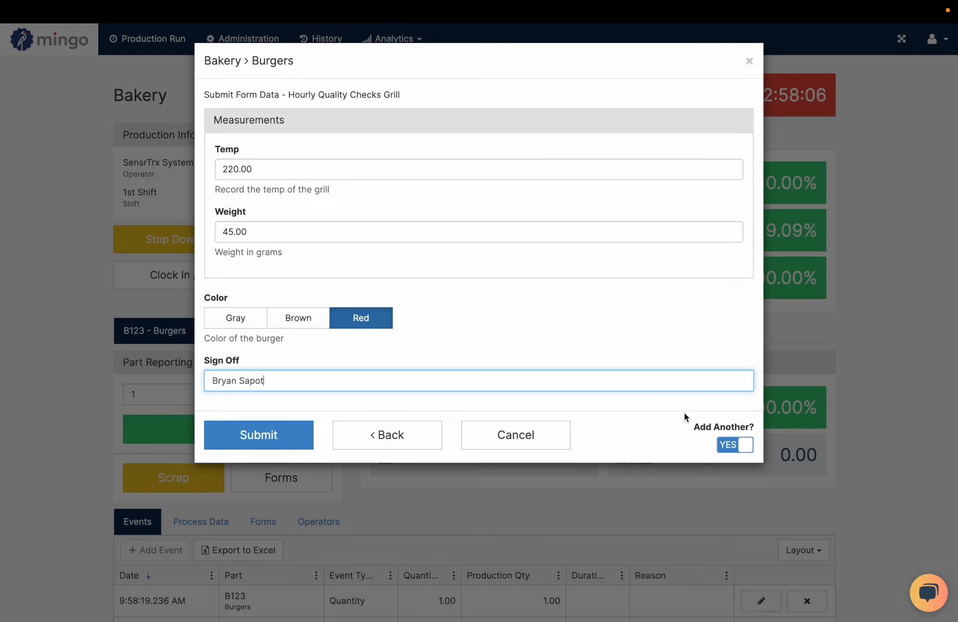
{"action": "left_click", "coordinate": [719, 449]}
{"action": "left_click", "coordinate": [262, 439]}
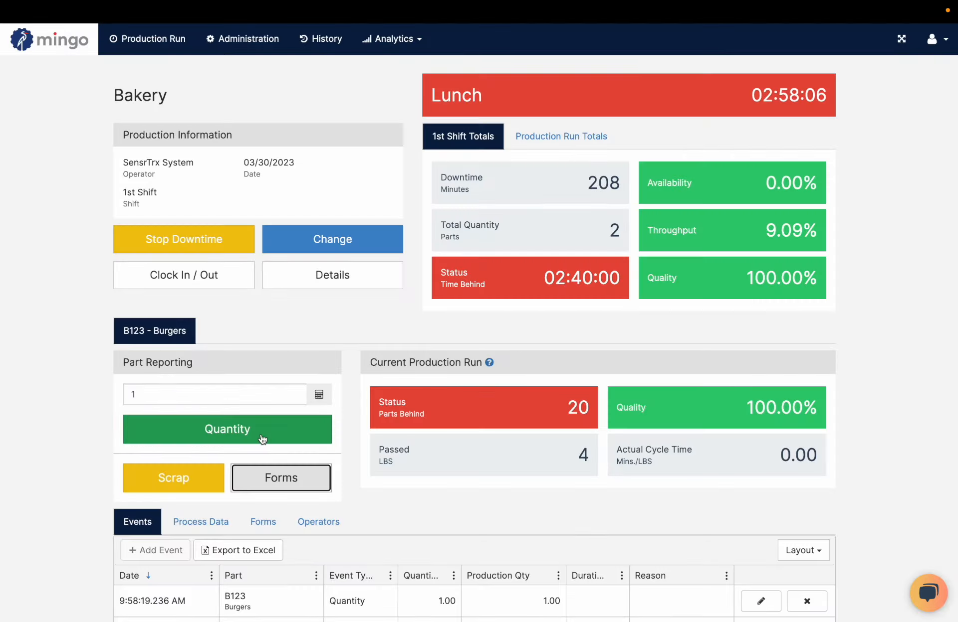
Review the submitted Hourly Quality Checks Grill entry in the Bakery run's form submissions and close it without changes
{"action": "scroll", "coordinate": [319, 407], "scroll_direction": "down", "scroll_amount": 3}
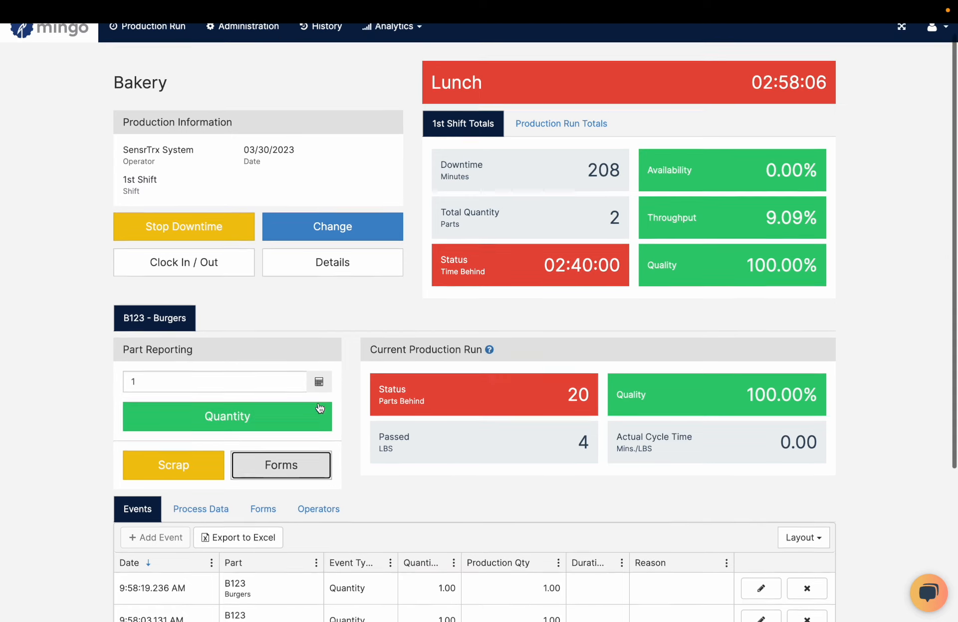
{"action": "scroll", "coordinate": [319, 408], "scroll_direction": "up", "scroll_amount": 1}
{"action": "left_click", "coordinate": [264, 415]}
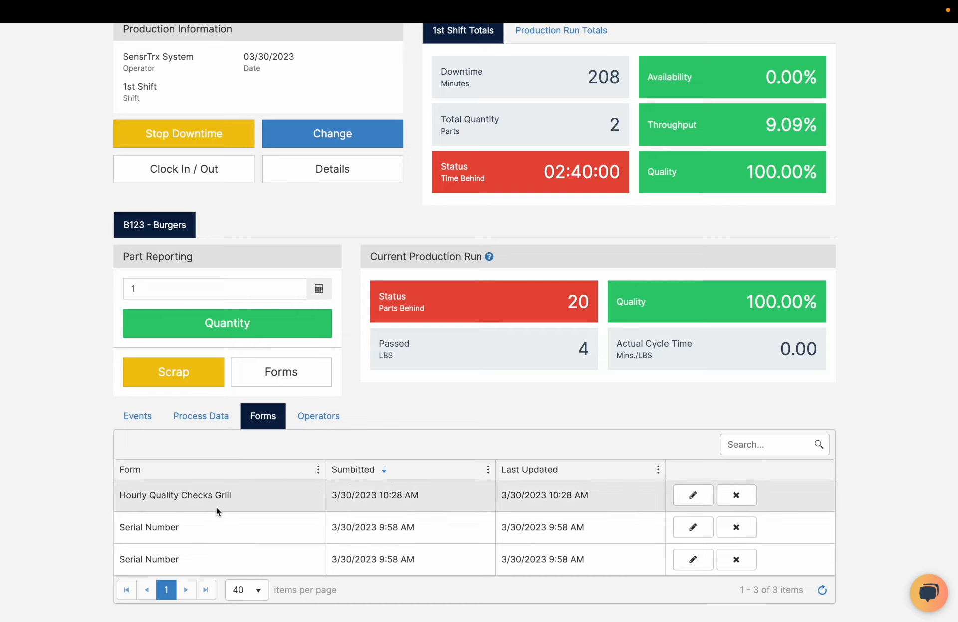
{"action": "left_click", "coordinate": [693, 496]}
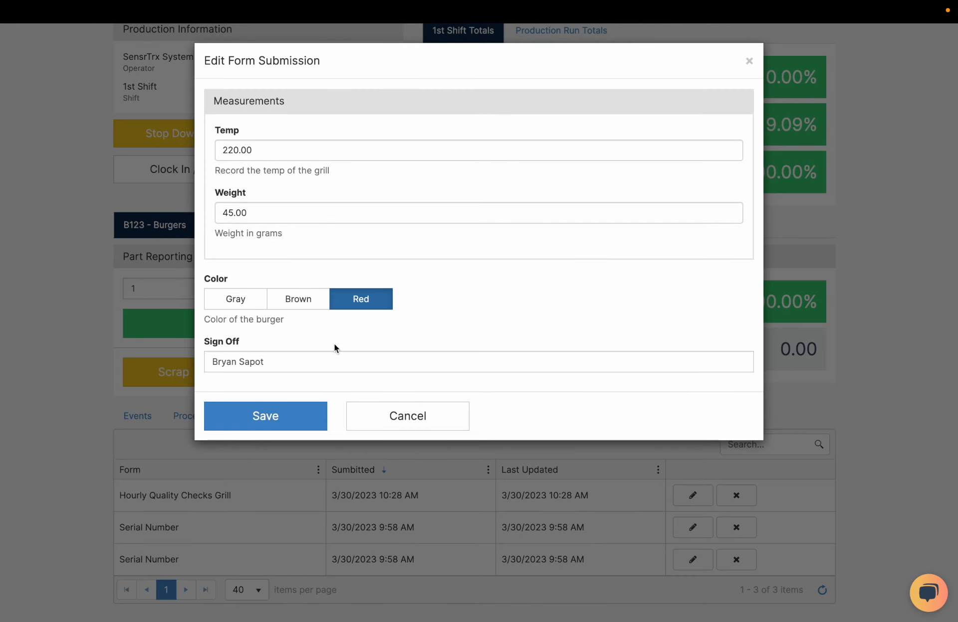
{"action": "left_click", "coordinate": [393, 415]}
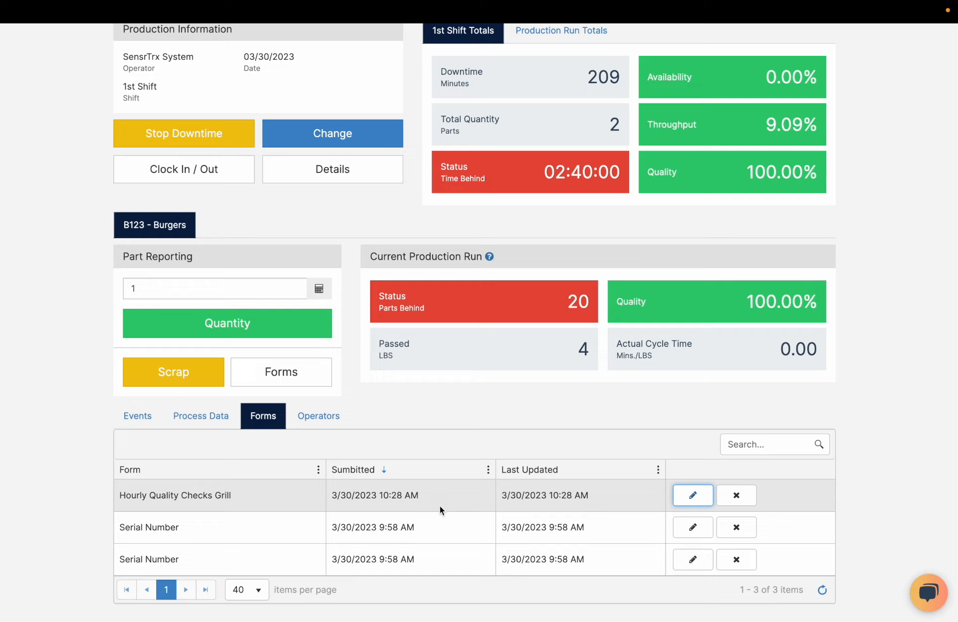
Return to the administration area and view the custom fields of the Hourly Quality Checks object
{"action": "scroll", "coordinate": [439, 505], "scroll_direction": "up", "scroll_amount": 3}
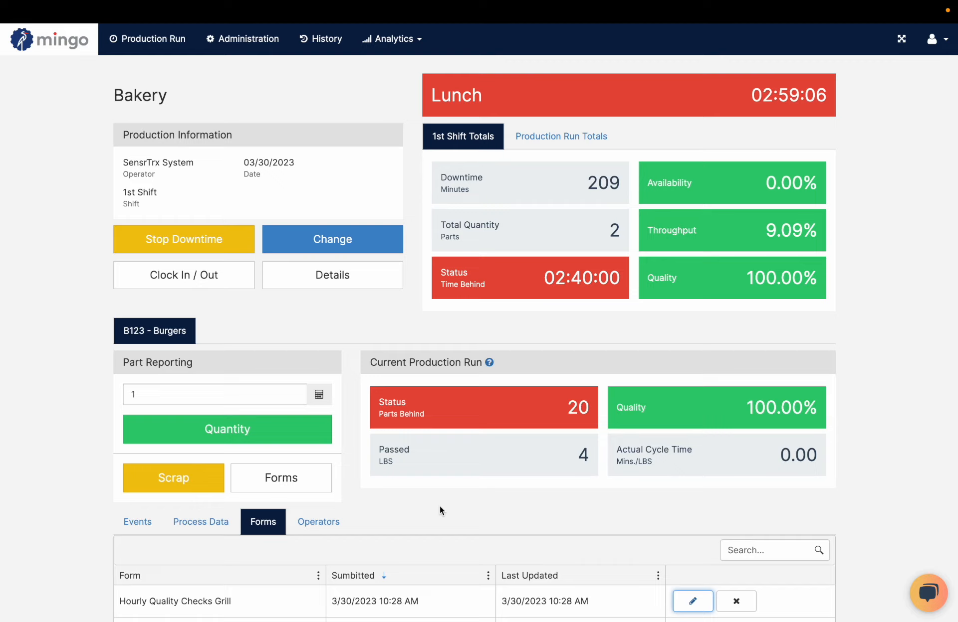
{"action": "left_click", "coordinate": [262, 43]}
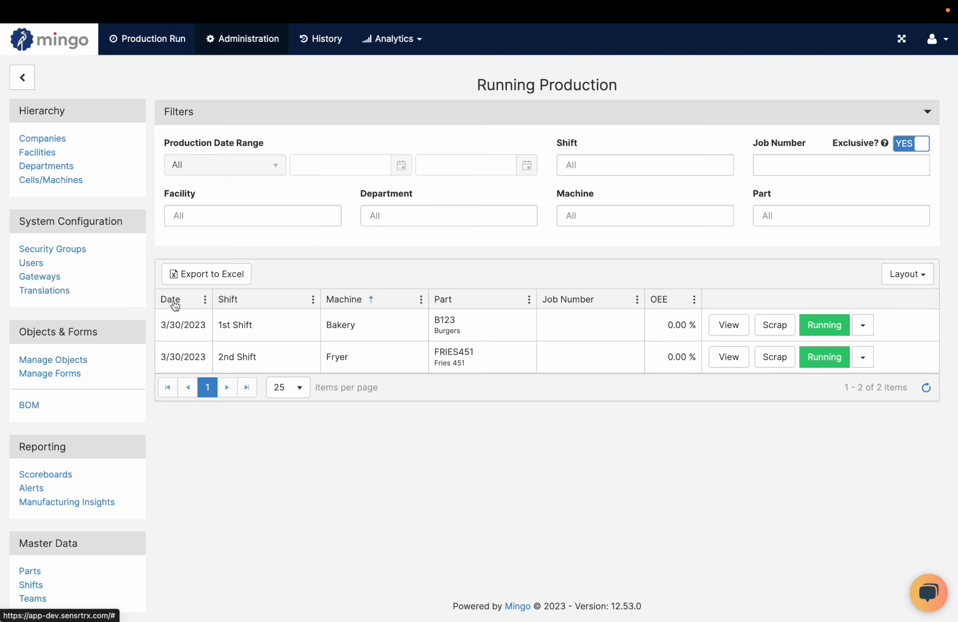
{"action": "left_click", "coordinate": [64, 360]}
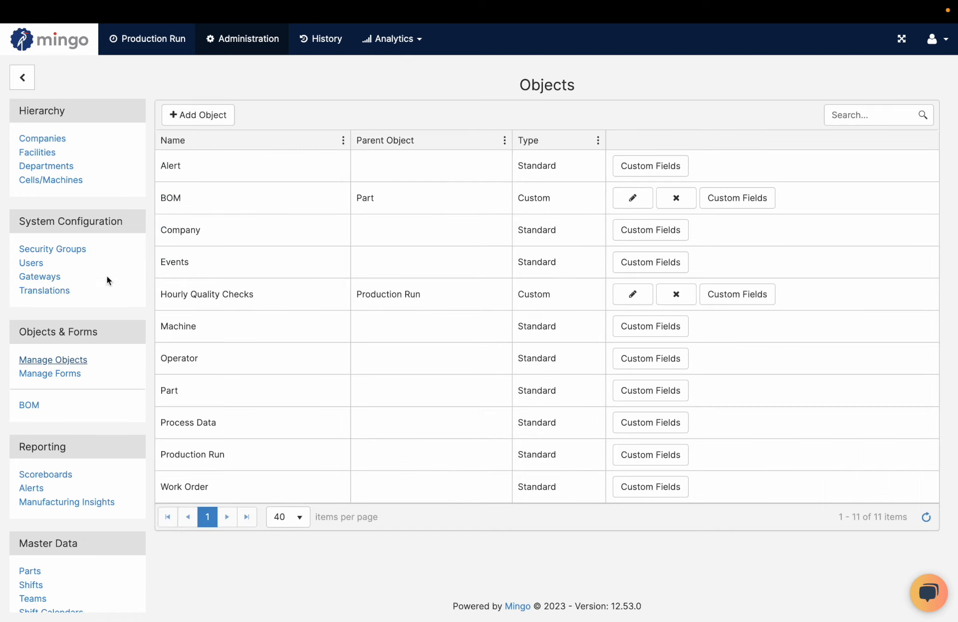
{"action": "left_click", "coordinate": [737, 294]}
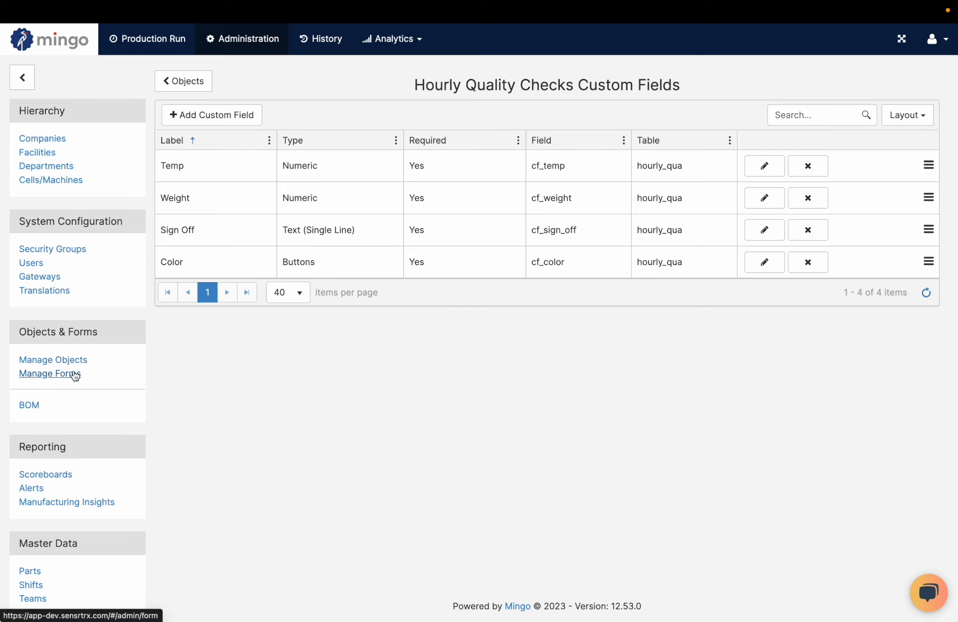
Open the Hourly Quality Checks Grill form for editing and expand its Measurements group to review the fields
{"action": "left_click", "coordinate": [49, 373]}
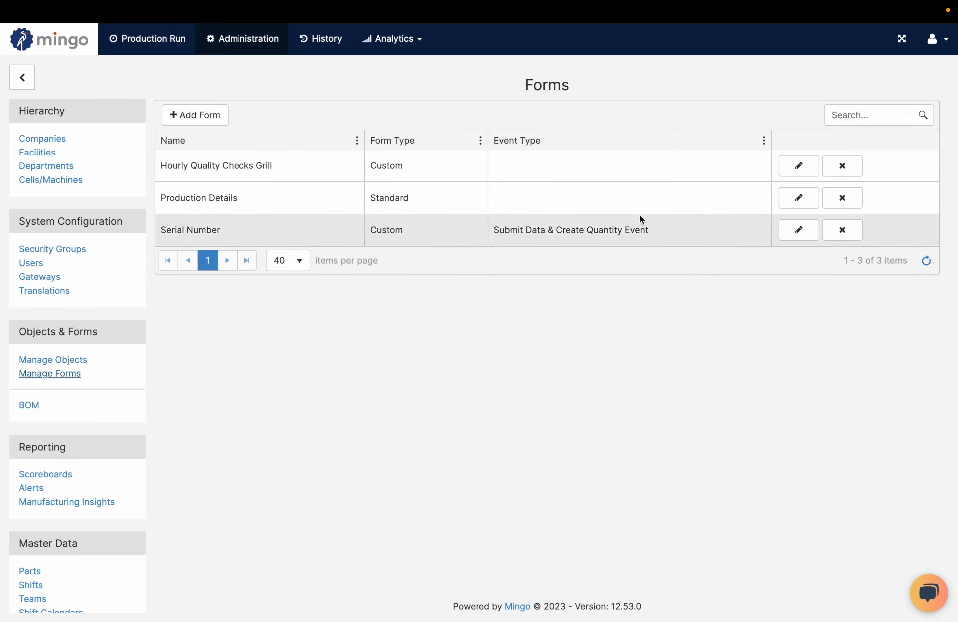
{"action": "left_click", "coordinate": [794, 174]}
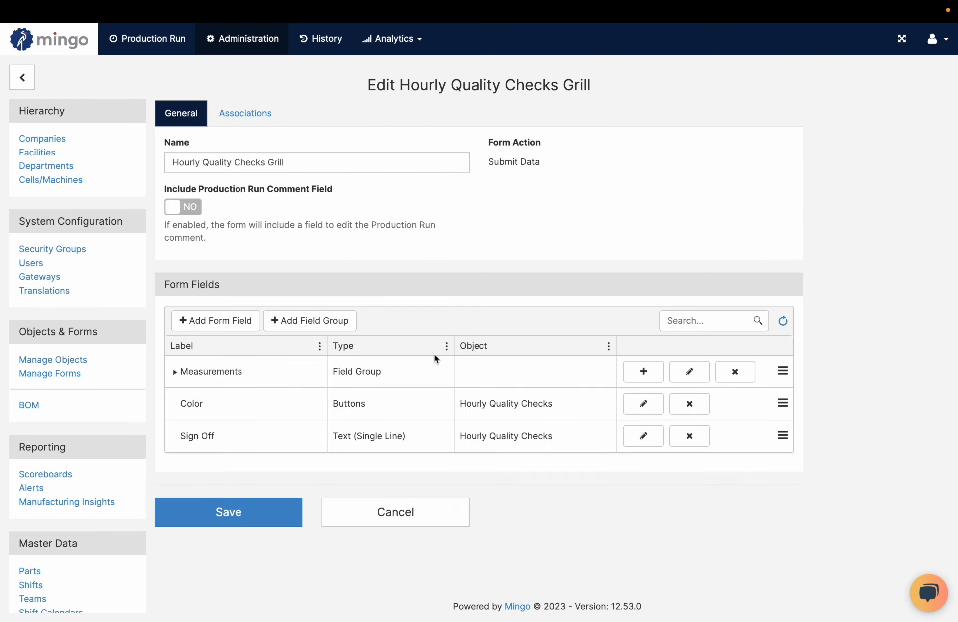
{"action": "left_click", "coordinate": [175, 378]}
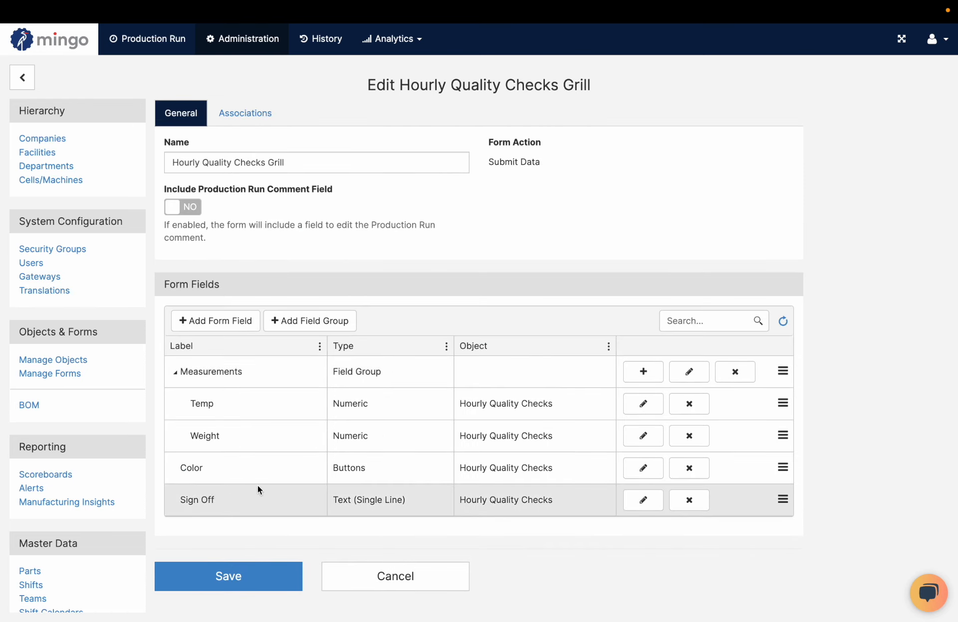